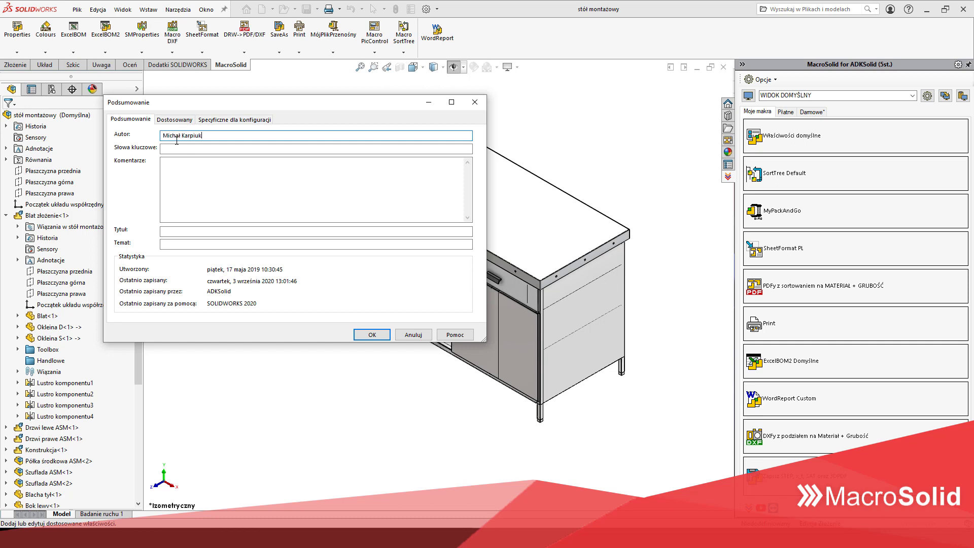
# Fill in the document summary with the title "Stół montażowy" and the subject "Sp04 - stół montażowy".
pyautogui.click(171, 232)
pyautogui.write('Stół montażowy')
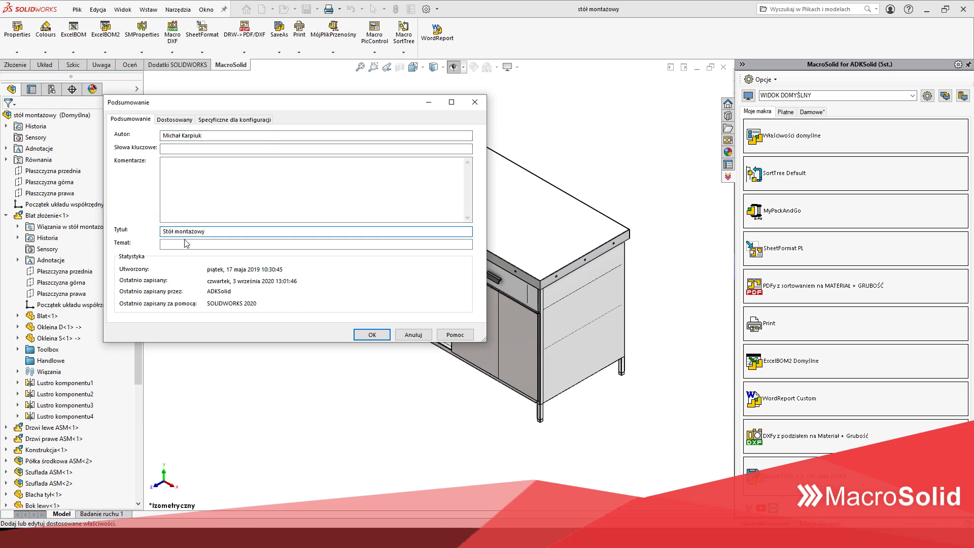
pyautogui.click(188, 244)
pyautogui.write('Sp')
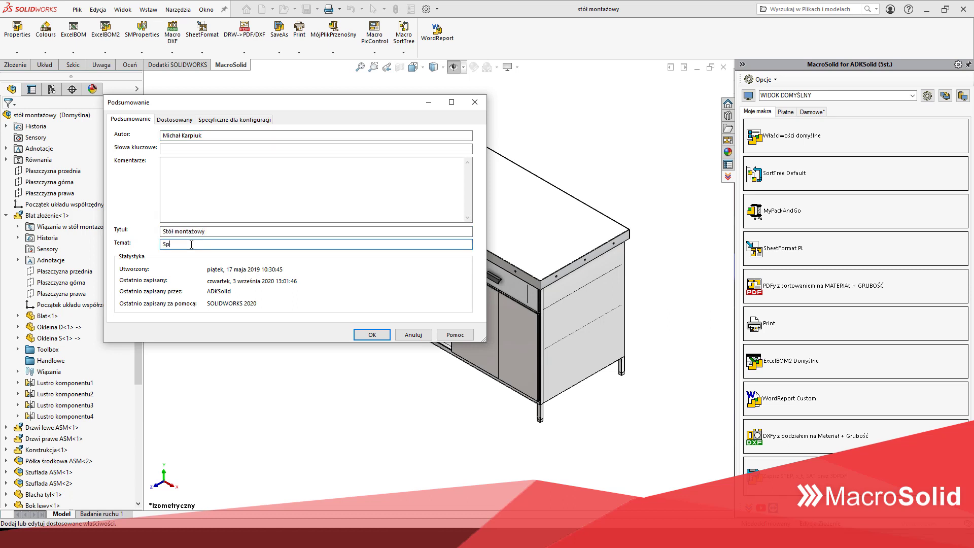
pyautogui.write('04 - stół montażowy')
# Enter the comment "Cześć" and the keywords "Materiał szkoleniowy, MacroSolid", and confirm the document summary.
pyautogui.click(192, 197)
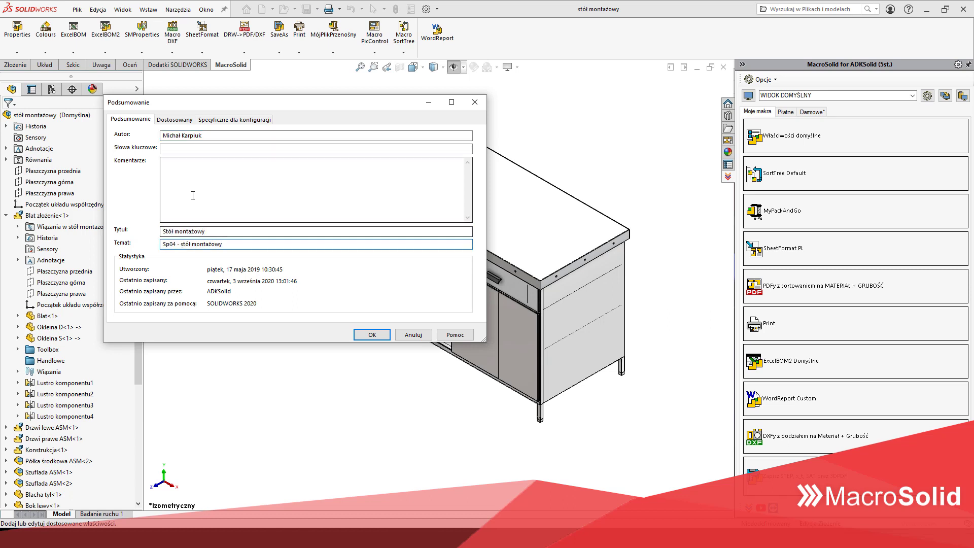
pyautogui.write('Cześć')
pyautogui.click(192, 148)
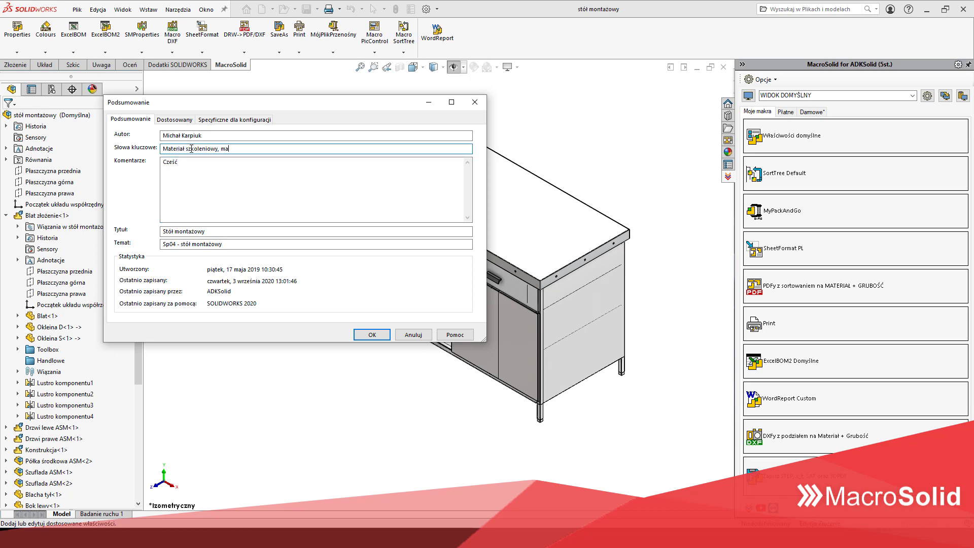
pyautogui.write('Solid')
pyautogui.press('Return')
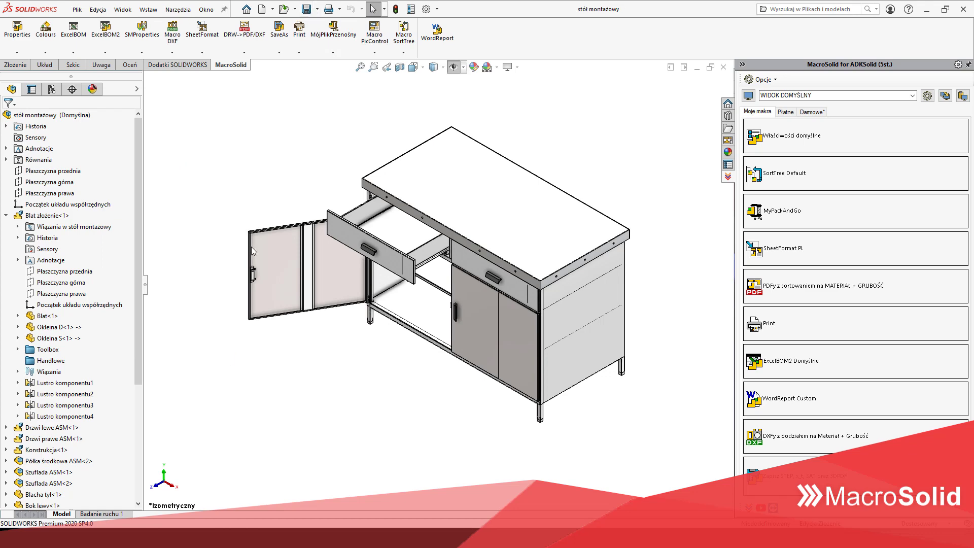
# Switch to File Explorer and add the Autorzy, Tagi and Tytuł columns to the S1.034_Stół montażowy folder's file list.
pyautogui.hotkey('alt', 'Tab')
pyautogui.moveTo(519, 284); pyautogui.dragTo(641, 284)
pyautogui.click(487, 64)
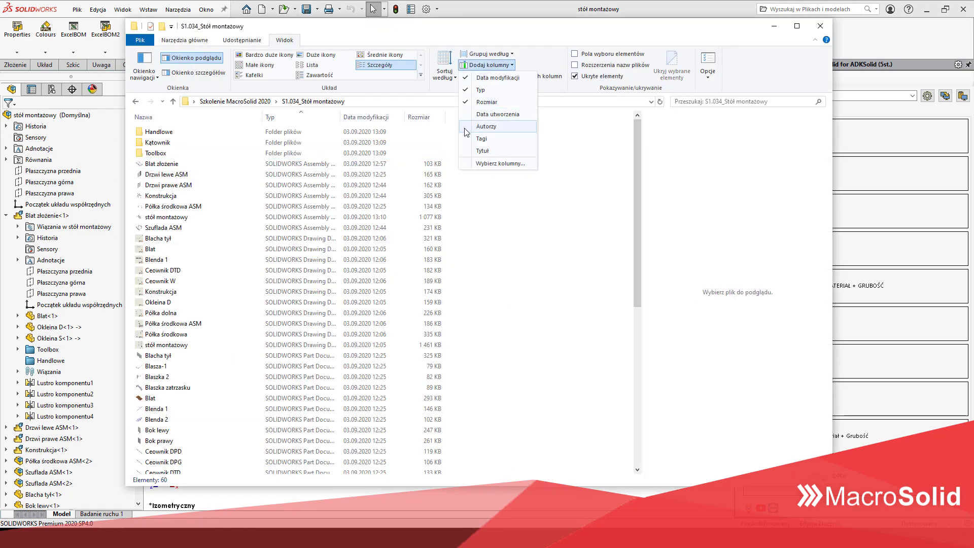
pyautogui.click(484, 129)
pyautogui.click(501, 65)
pyautogui.click(481, 138)
pyautogui.click(500, 65)
pyautogui.click(482, 150)
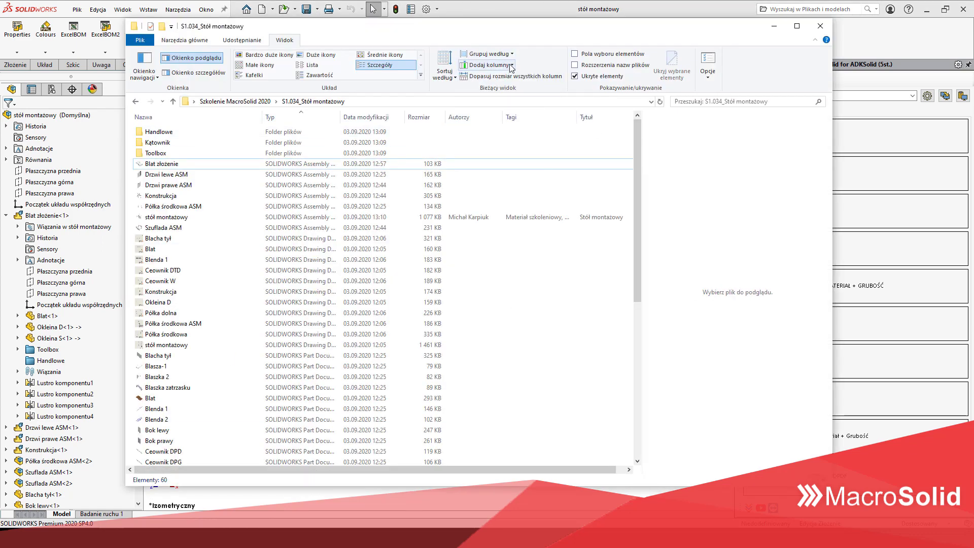
# Remove the Rozmiar column from the file list and add the Komentarze and Temat columns.
pyautogui.click(501, 65)
pyautogui.click(487, 102)
pyautogui.click(501, 65)
pyautogui.click(500, 164)
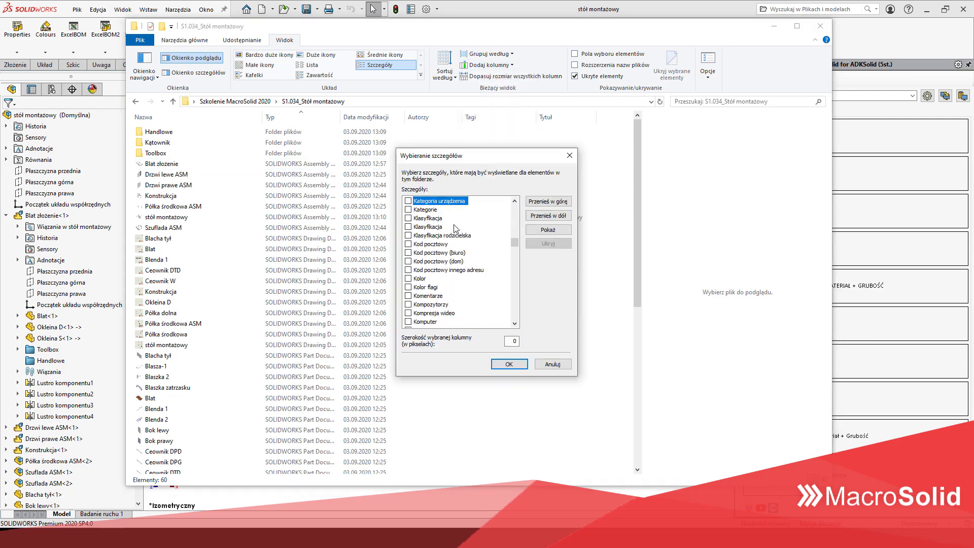
pyautogui.write('tel')
pyautogui.press('Return')
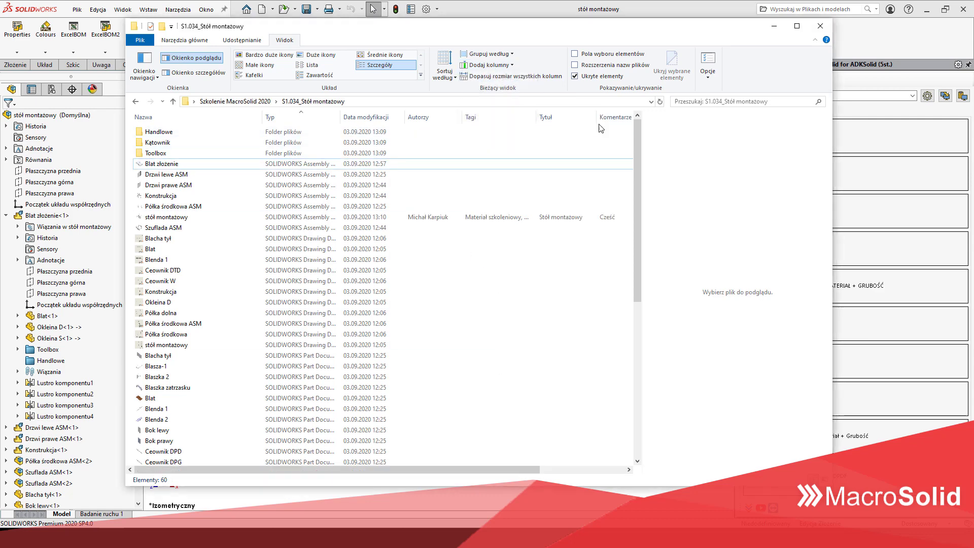
# Narrow the file list columns and reorder the property columns as Autorzy, Tytuł, Temat, Tagi, Komentarze.
pyautogui.moveTo(405, 117); pyautogui.dragTo(312, 117)
pyautogui.moveTo(263, 116); pyautogui.dragTo(213, 117)
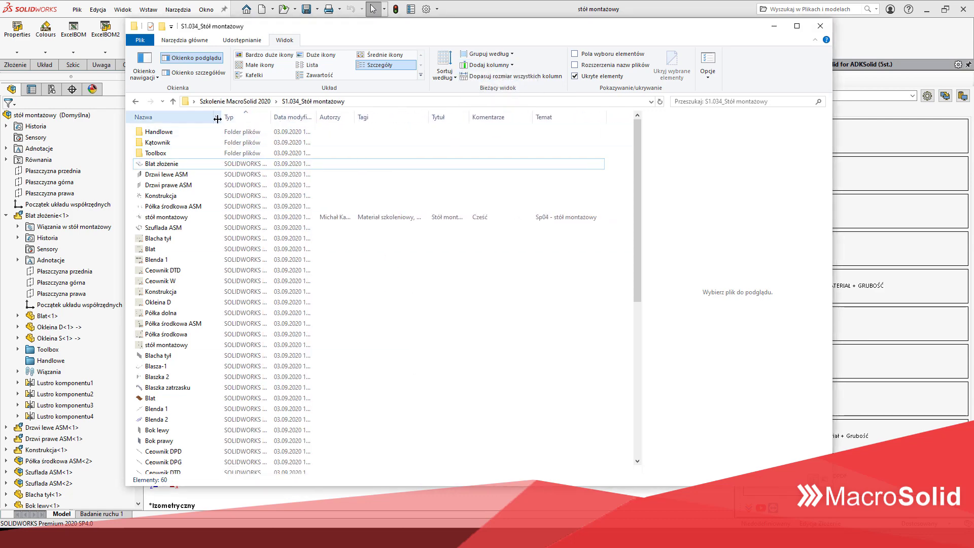
pyautogui.moveTo(437, 116); pyautogui.dragTo(355, 116)
pyautogui.moveTo(542, 122); pyautogui.dragTo(417, 116)
pyautogui.moveTo(347, 117); pyautogui.dragTo(370, 117)
# Preview the stół montażowy assembly file and replace the preview with the file details view.
pyautogui.click(167, 217)
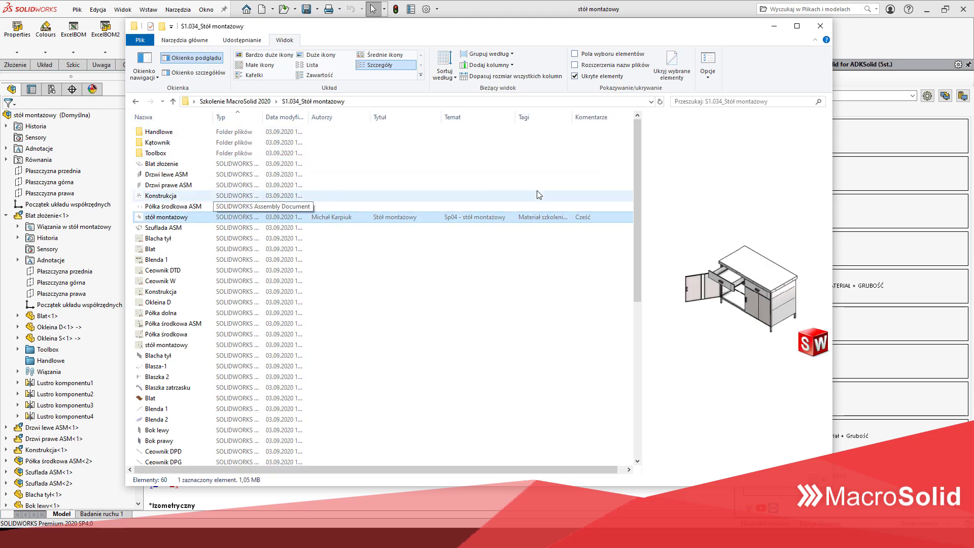
pyautogui.click(221, 72)
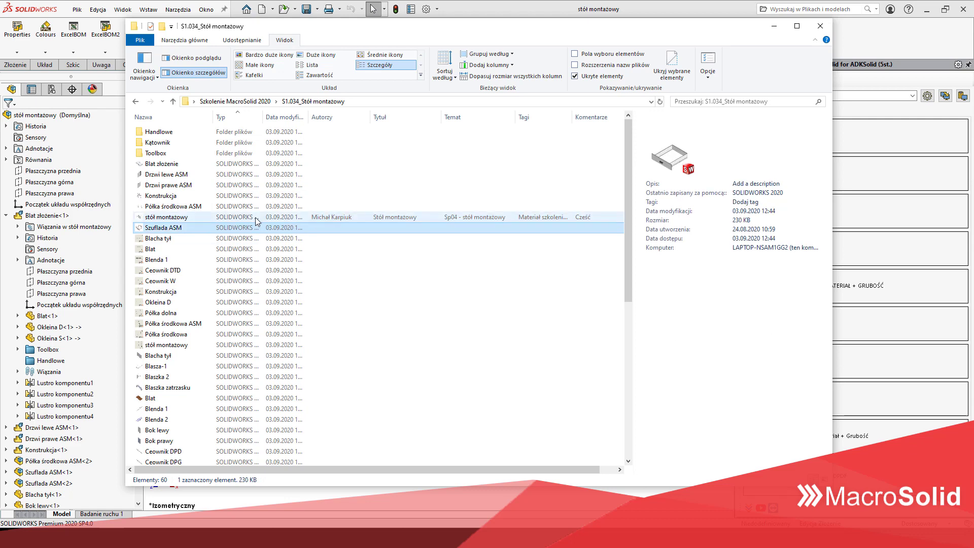
pyautogui.click(206, 155)
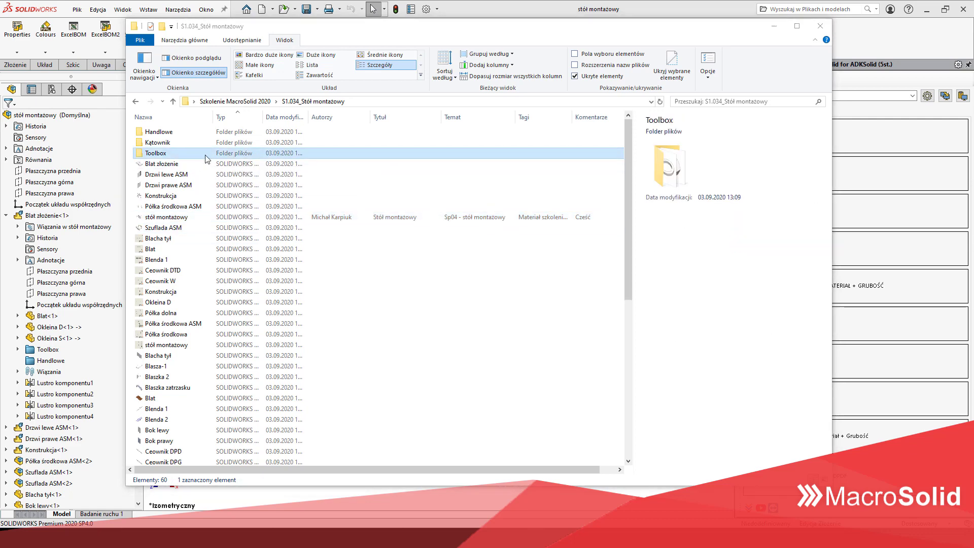
# Sort the file list by Nazwa, by Temat, and by Nazwa again.
pyautogui.click(175, 117)
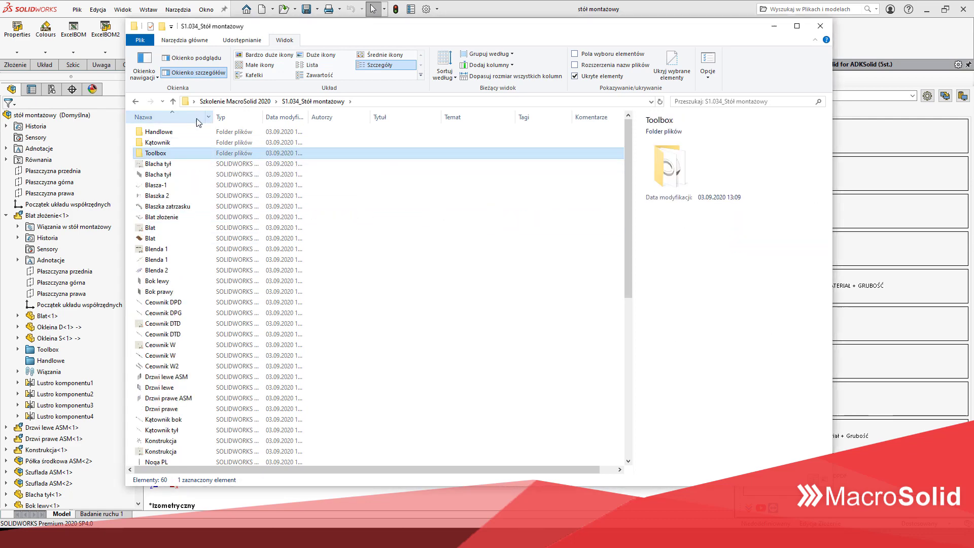
pyautogui.click(459, 118)
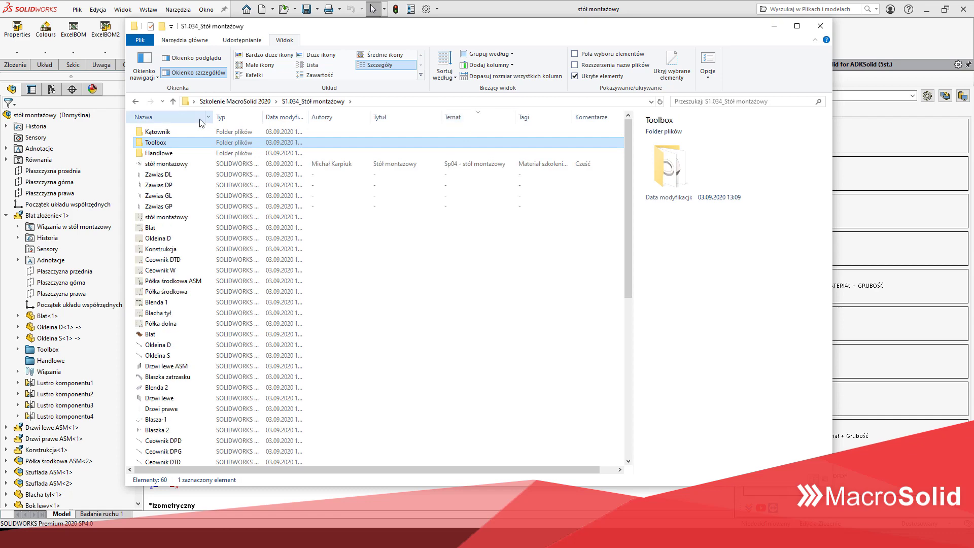
pyautogui.click(152, 117)
# Group the files by Typ, keep that column in ascending order, and close the folder window.
pyautogui.click(488, 53)
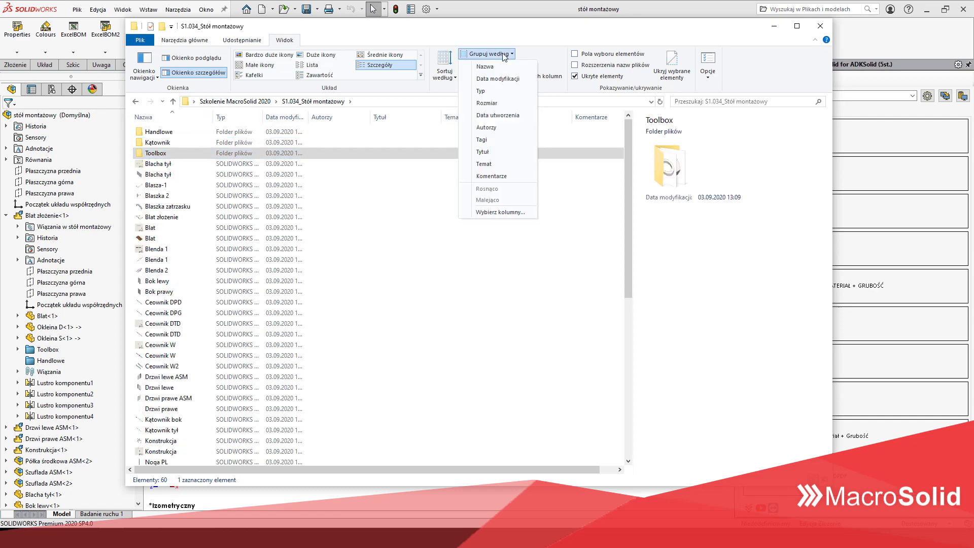
pyautogui.click(490, 89)
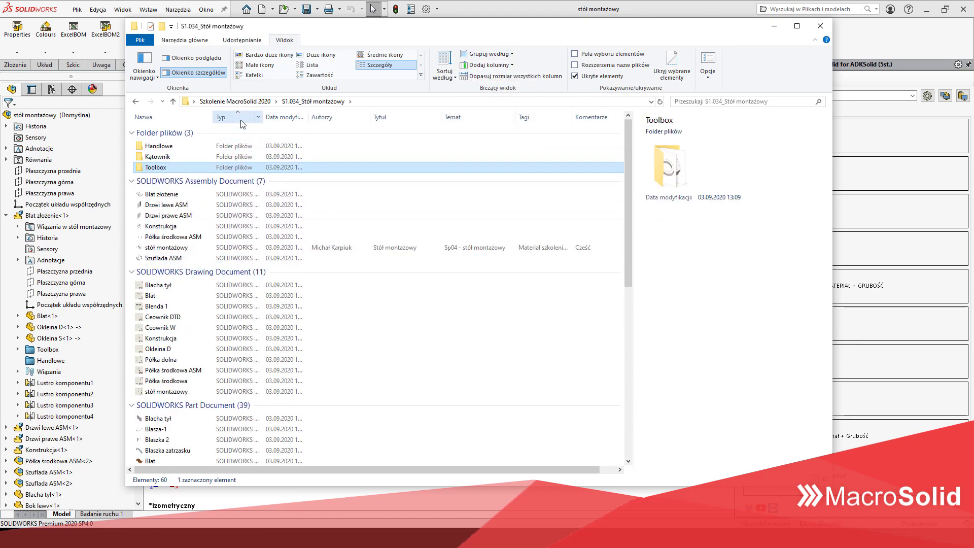
pyautogui.click(240, 120)
pyautogui.click(241, 120)
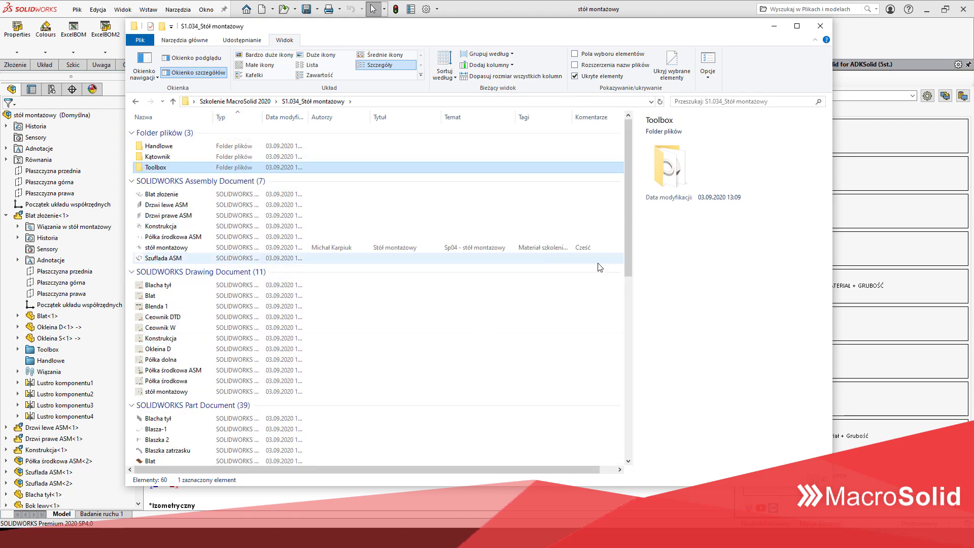
pyautogui.click(820, 26)
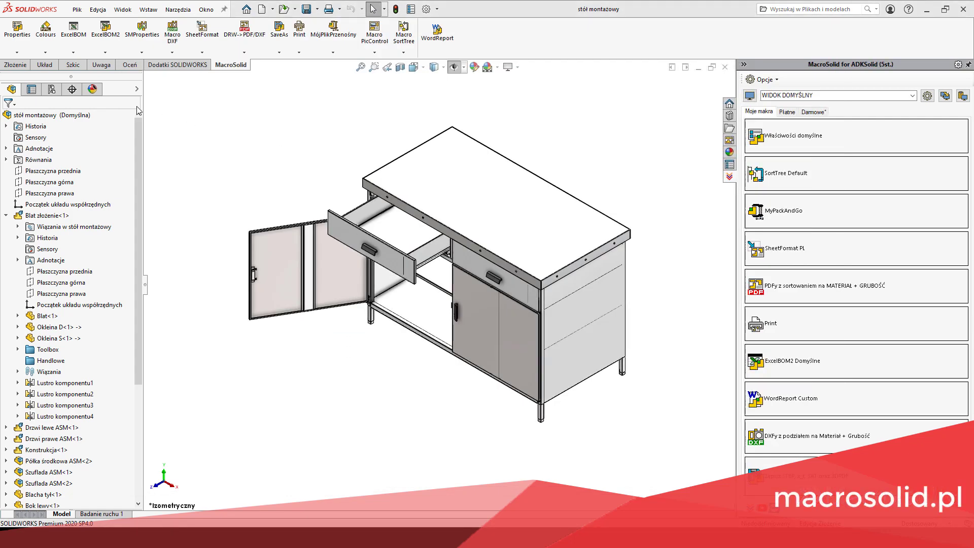
# Run the Właściwości domyślne properties macro on the table assembly and check the property columns in the project folder.
pyautogui.click(18, 53)
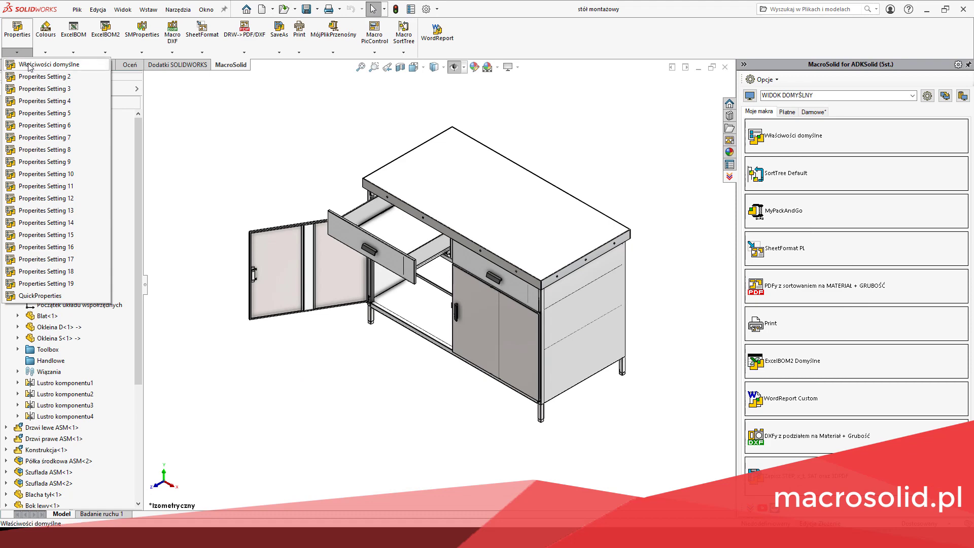
pyautogui.click(32, 65)
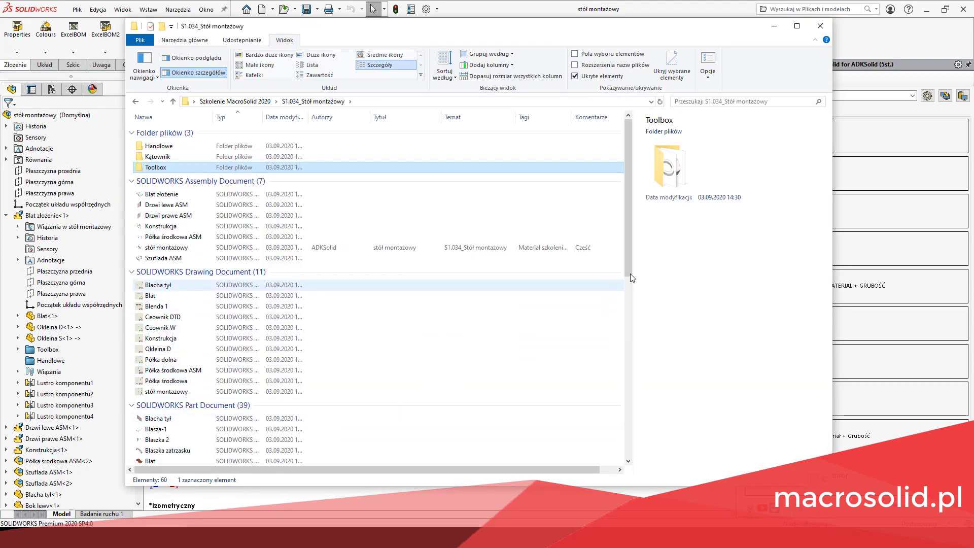
pyautogui.moveTo(628, 254)
pyautogui.mouseDown()
pyautogui.moveTo(624, 442)
pyautogui.moveTo(640, 244)
pyautogui.mouseUp()
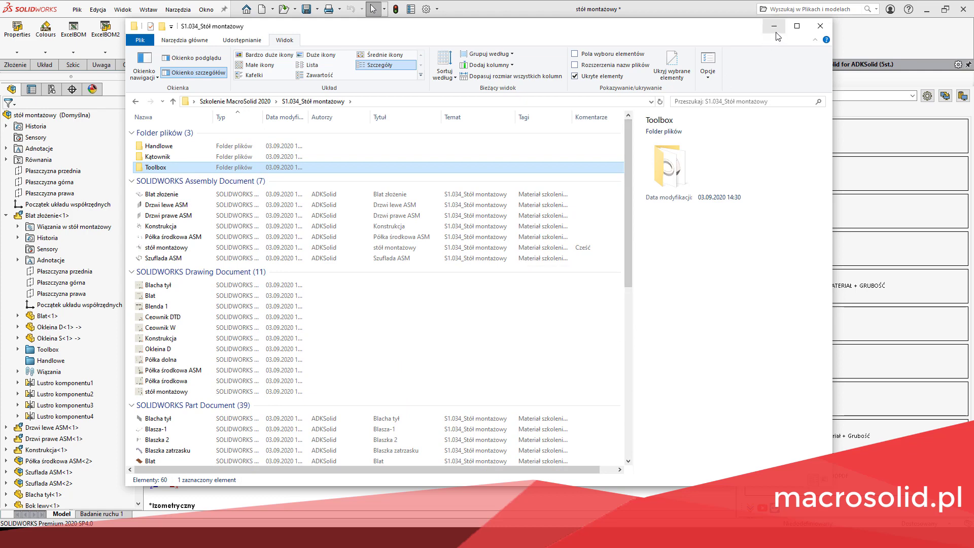
# Examine the author, title, subject and tag values of the assembly and drawing files, and return to SOLIDWORKS.
pyautogui.click(388, 194)
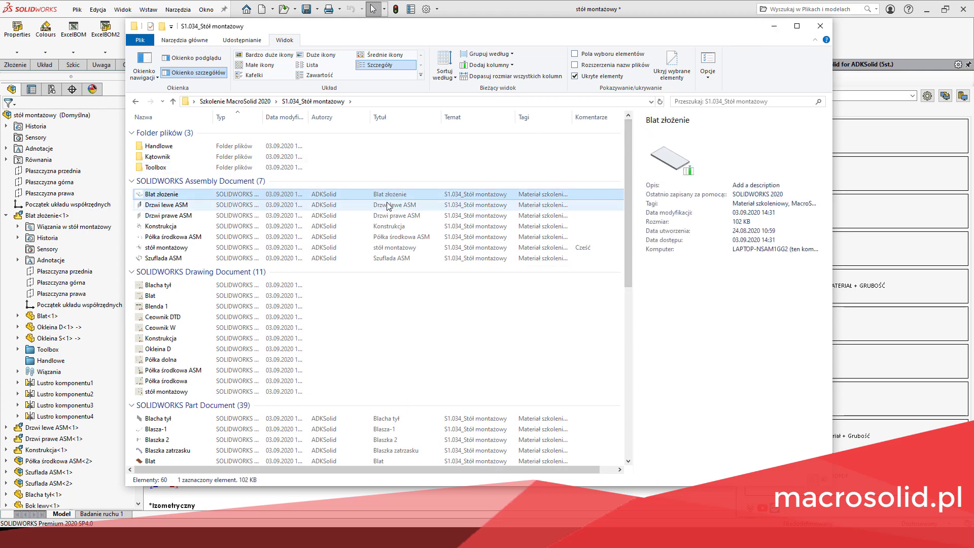
pyautogui.press('Down')
pyautogui.press('Down')
pyautogui.press('Down')
pyautogui.press('Down')
pyautogui.press('Down')
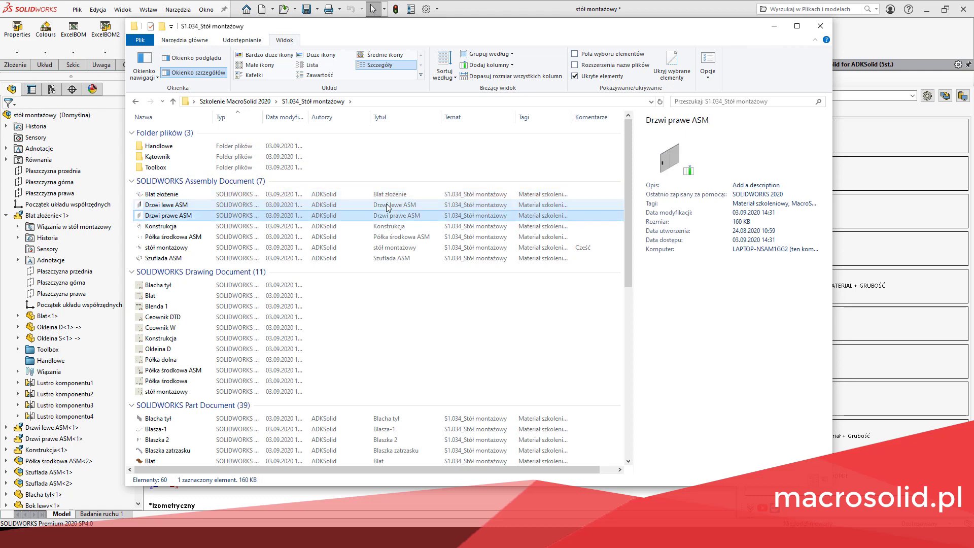
pyautogui.press('Down')
pyautogui.press('Down')
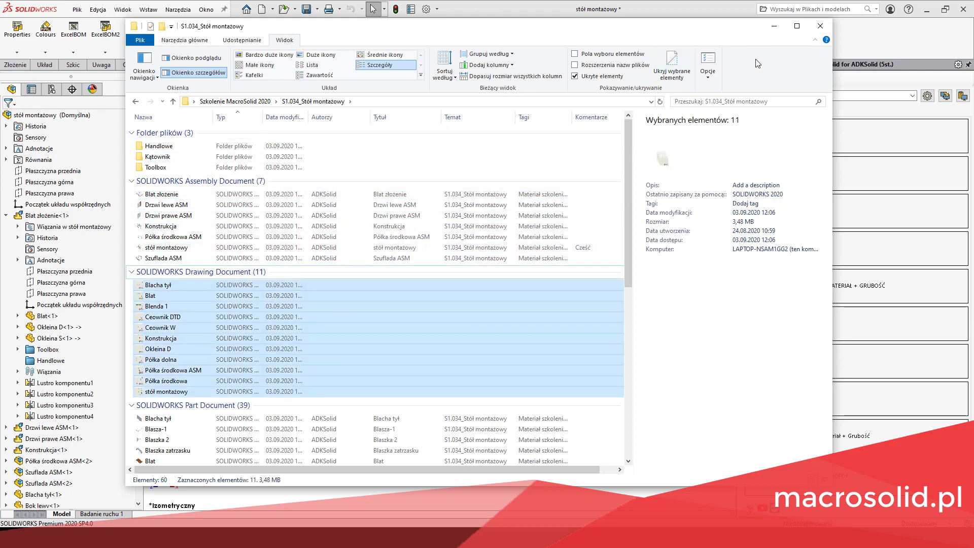
pyautogui.press('Down')
pyautogui.click(774, 28)
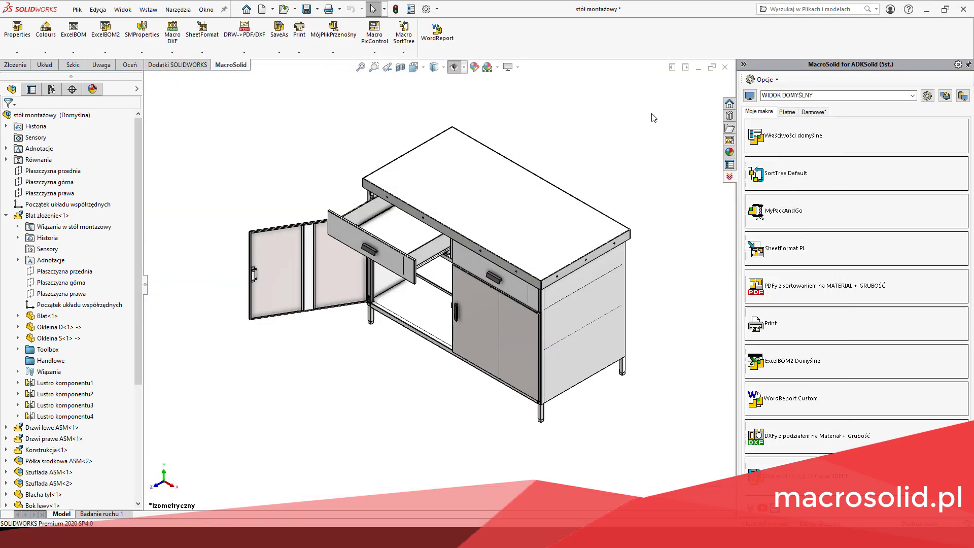
# Open the settings of the Właściwości domyślne macro and examine the property names available for the first row.
pyautogui.click(763, 136)
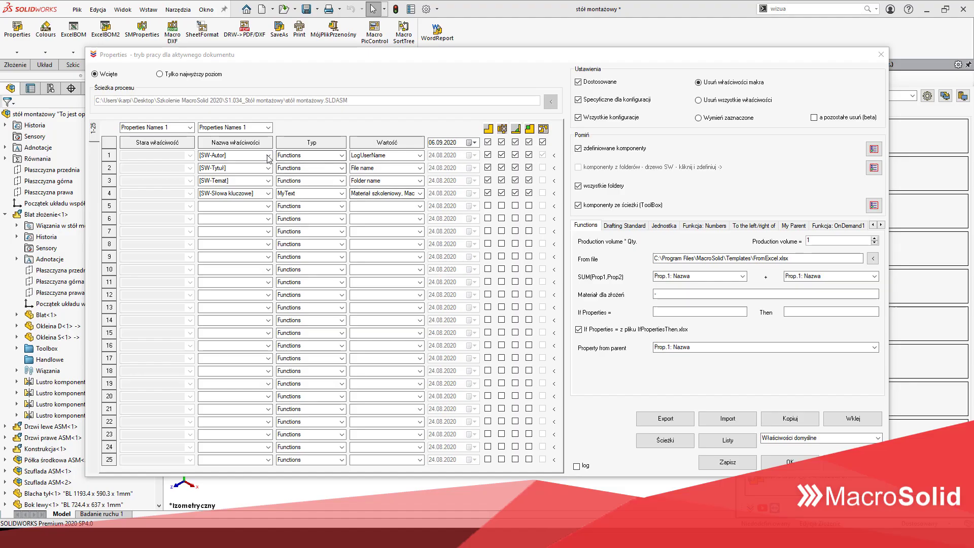
pyautogui.click(268, 155)
pyautogui.click(268, 155)
pyautogui.scroll(4, 269, 196)
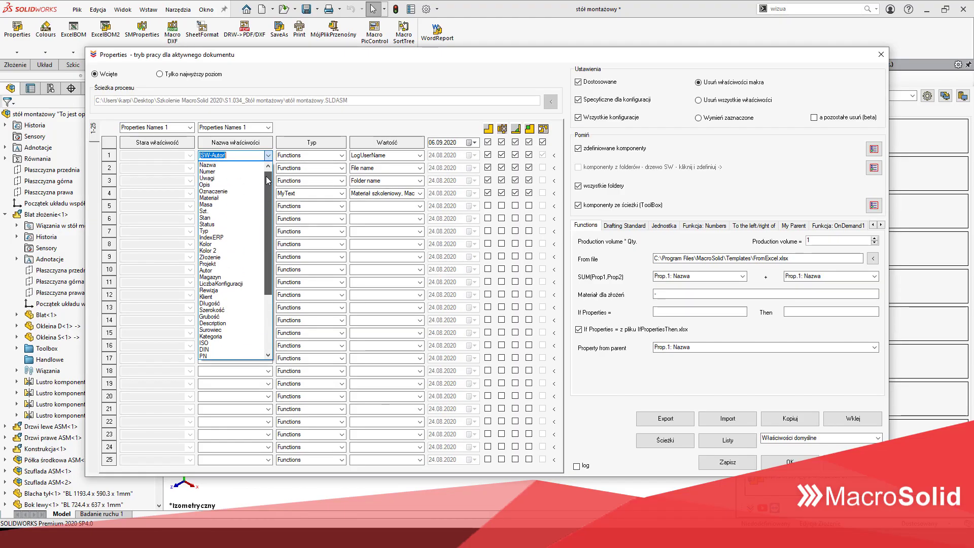
# Reselect Functions as the [SW-Autor] property's type and browse its available values.
pyautogui.click(342, 155)
pyautogui.click(342, 156)
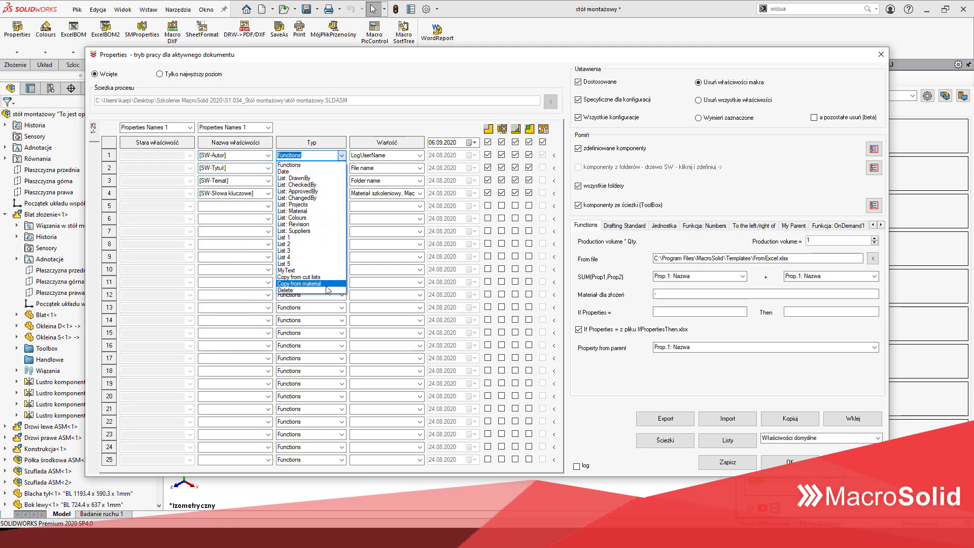
pyautogui.click(323, 165)
pyautogui.click(420, 155)
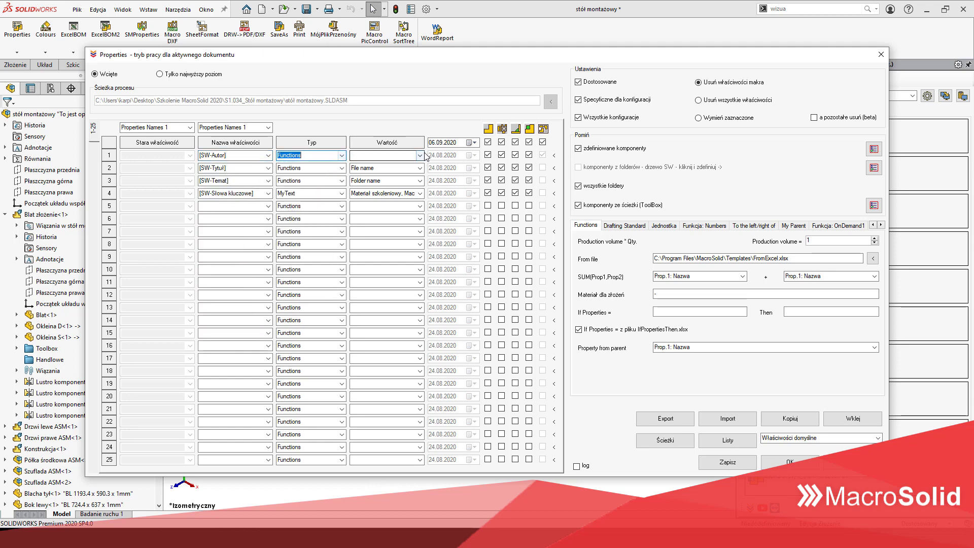
pyautogui.click(419, 155)
pyautogui.moveTo(421, 207); pyautogui.dragTo(419, 174)
# Set the [SW-Autor] property's type to Date and open its calendar.
pyautogui.click(342, 155)
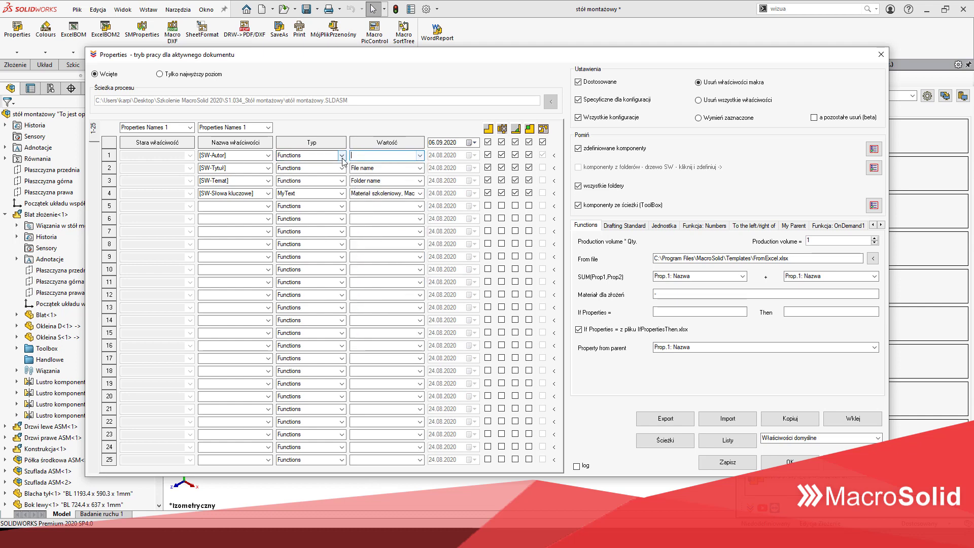
pyautogui.click(342, 155)
pyautogui.click(338, 172)
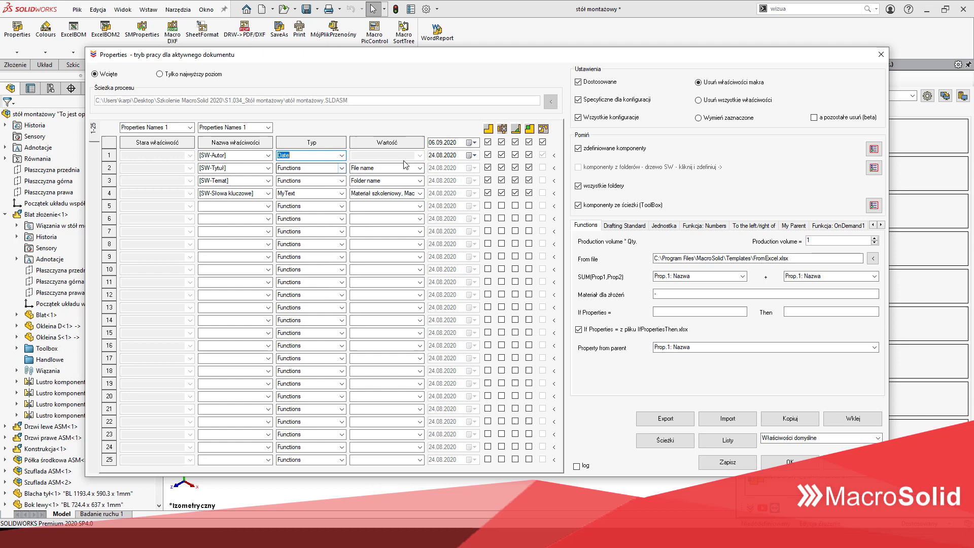
pyautogui.click(471, 155)
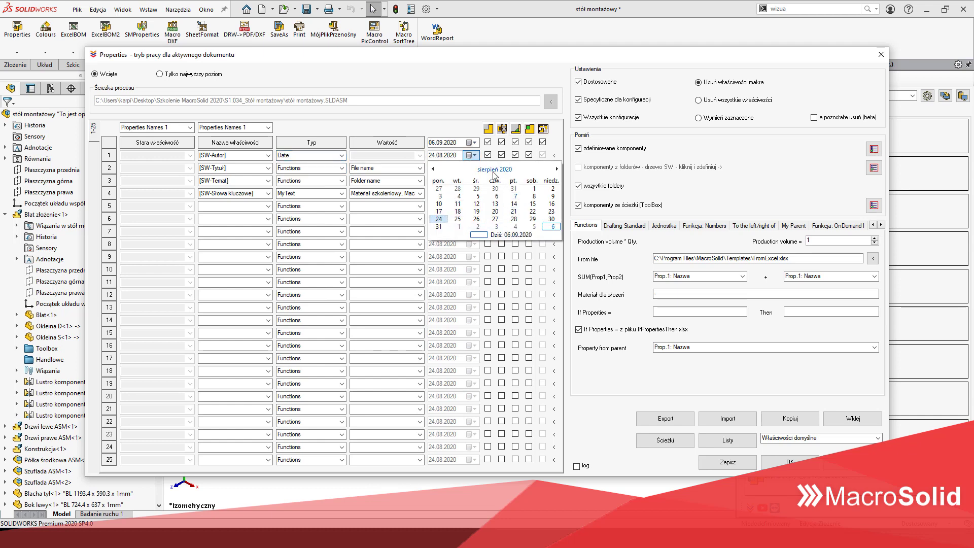
# Set the [SW-Autor] property's type to List: DrawnBy and browse its available values.
pyautogui.click(342, 156)
pyautogui.click(342, 155)
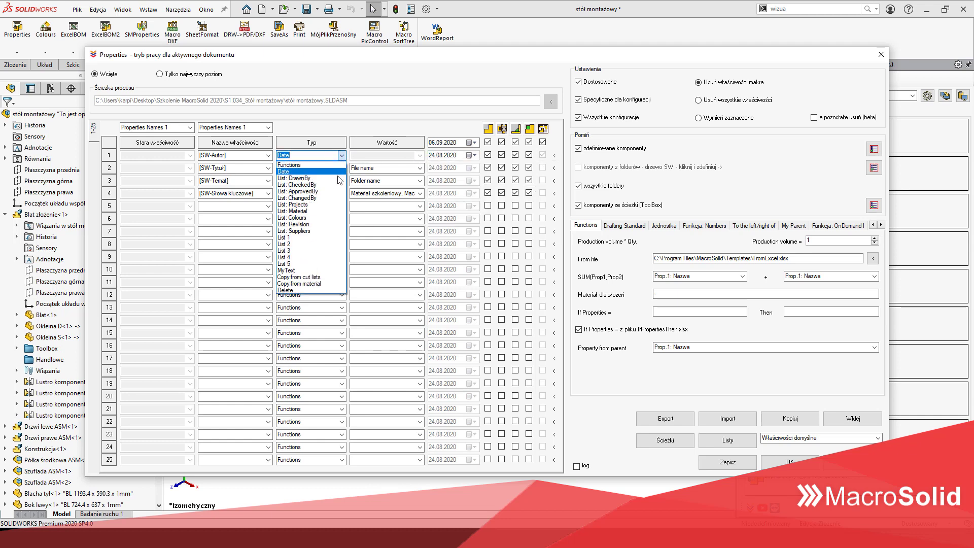
pyautogui.click(347, 180)
pyautogui.click(420, 156)
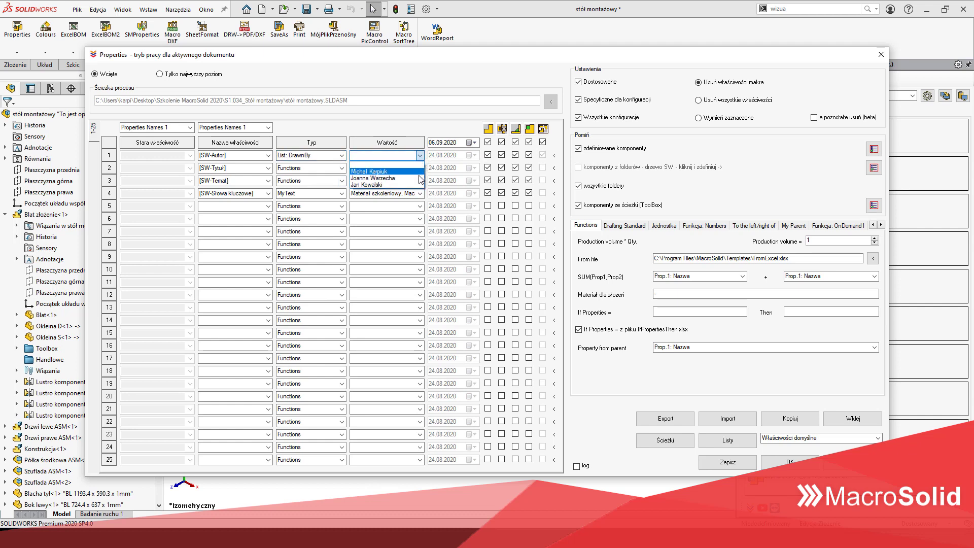
# Set [SW-Autor] to Copy from cut lists with the value Długość ramki granicznej, and switch its type to Copy from material.
pyautogui.click(342, 155)
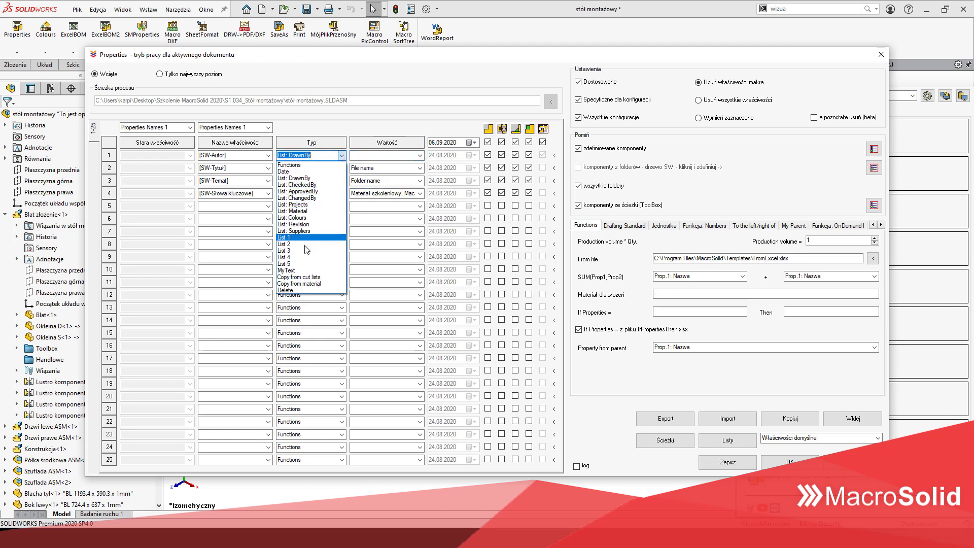
pyautogui.click(343, 253)
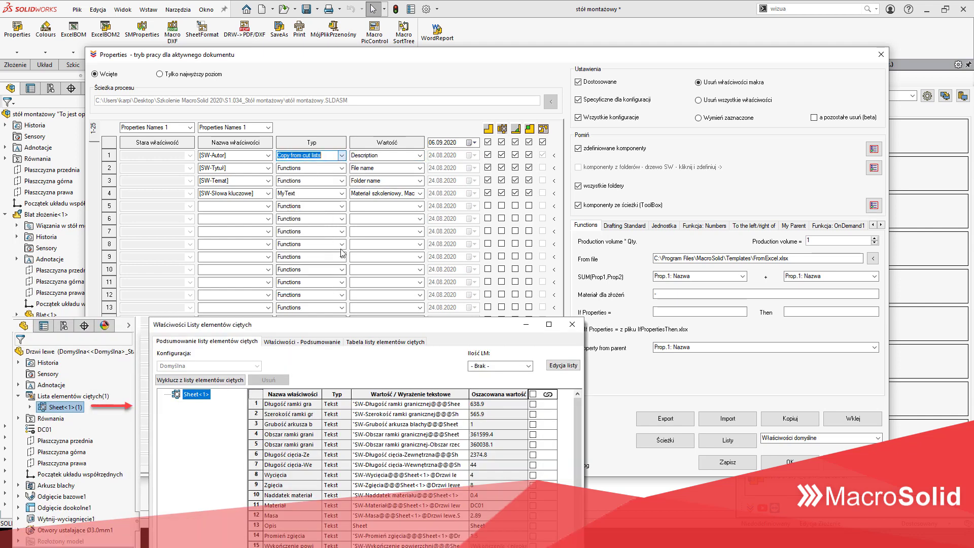
pyautogui.click(420, 156)
pyautogui.click(400, 211)
pyautogui.click(342, 155)
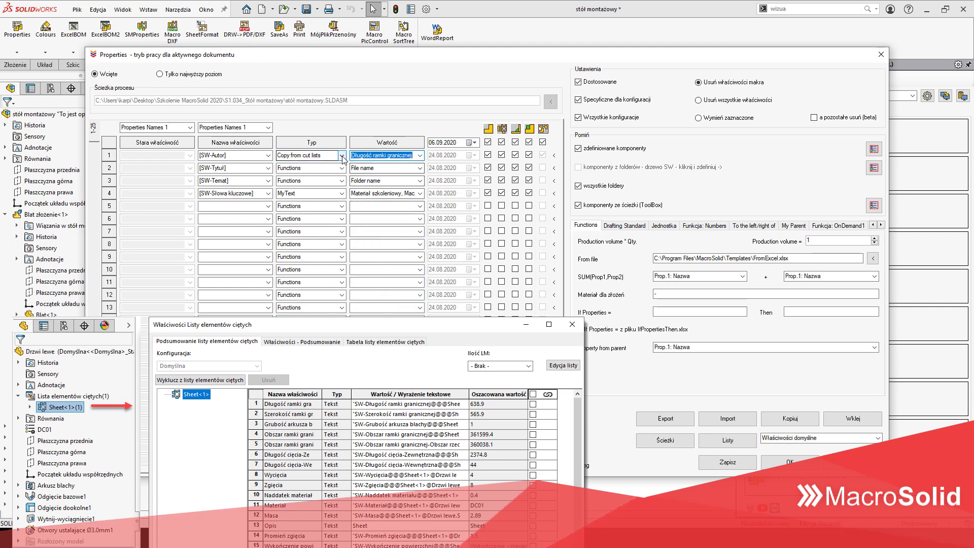
pyautogui.click(298, 284)
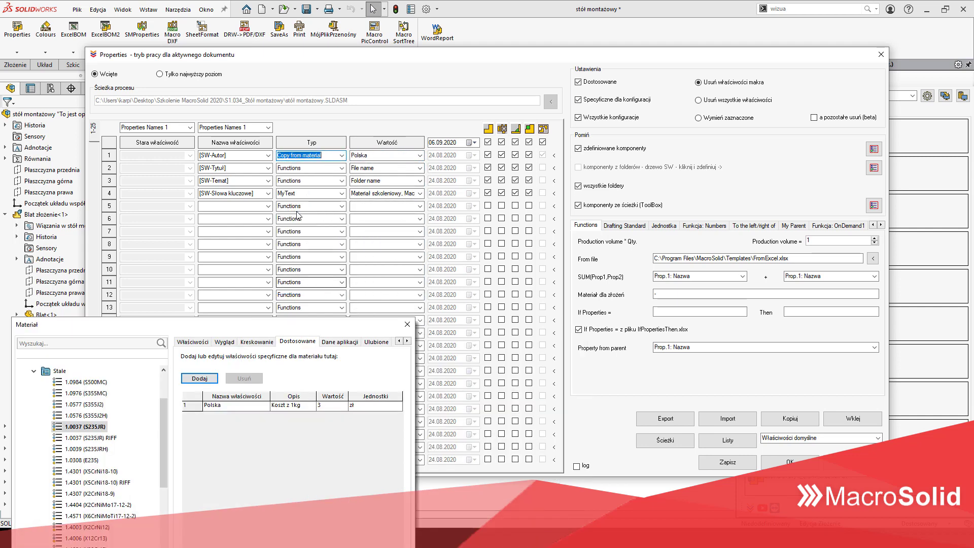
# Set the [SW-Autor] property's type to MyText and enter the author's full name as its value.
pyautogui.click(332, 157)
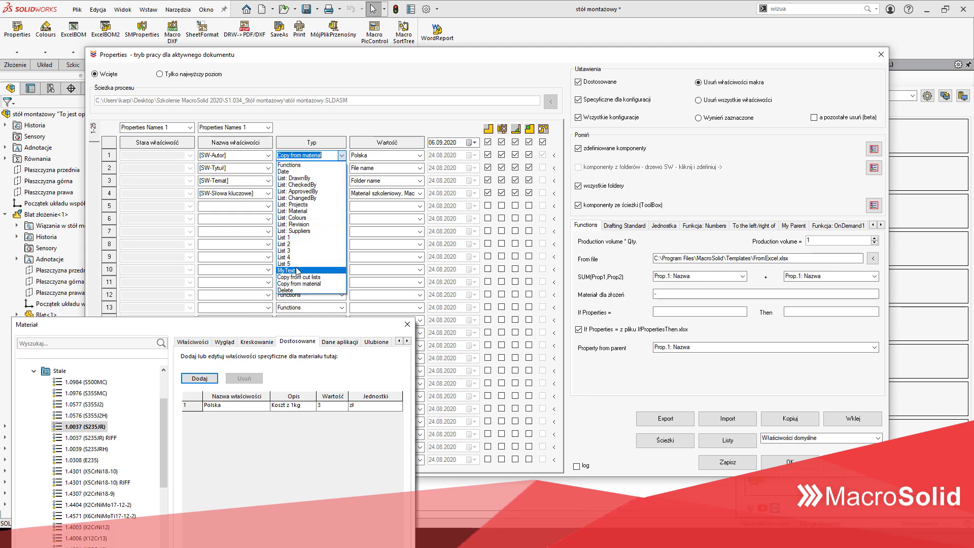
pyautogui.click(298, 271)
pyautogui.click(381, 155)
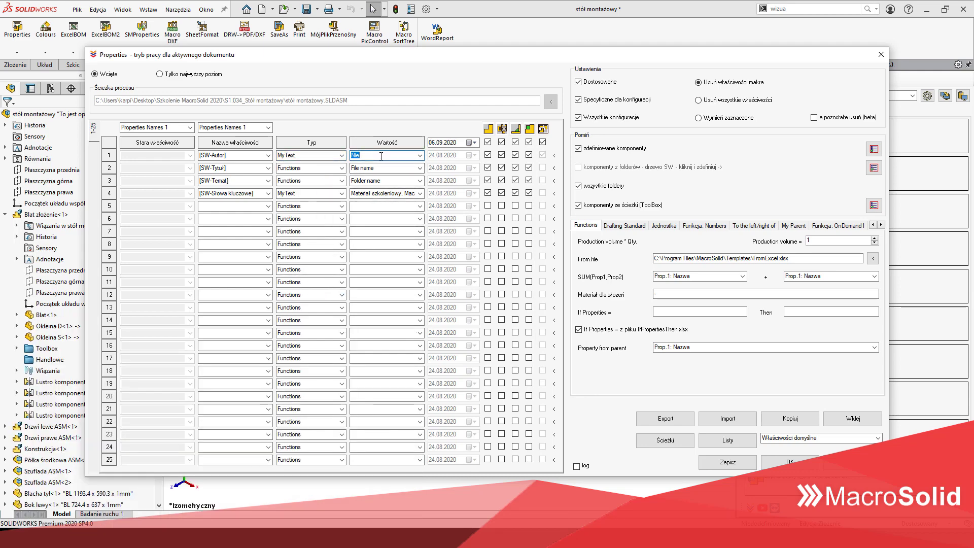
pyautogui.write('Tak')
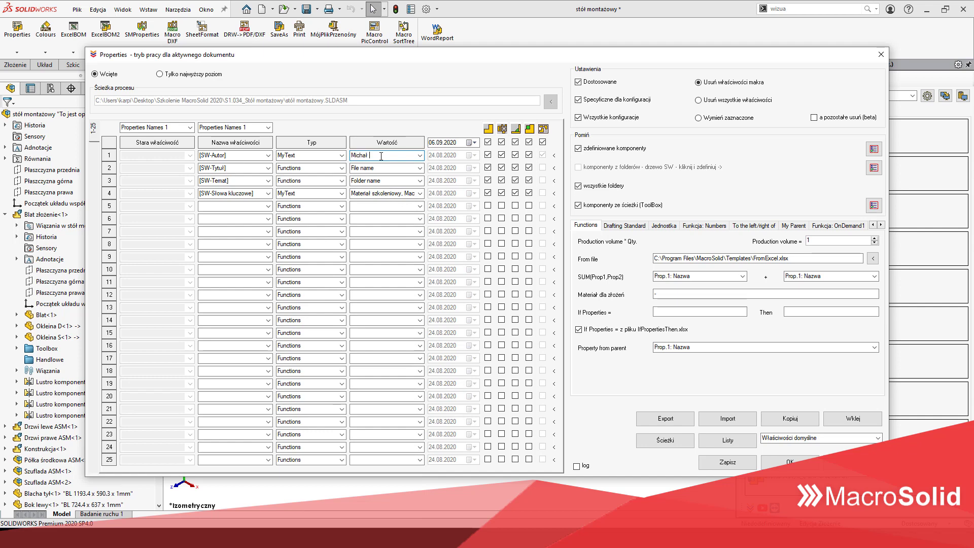
pyautogui.write('rpiuk')
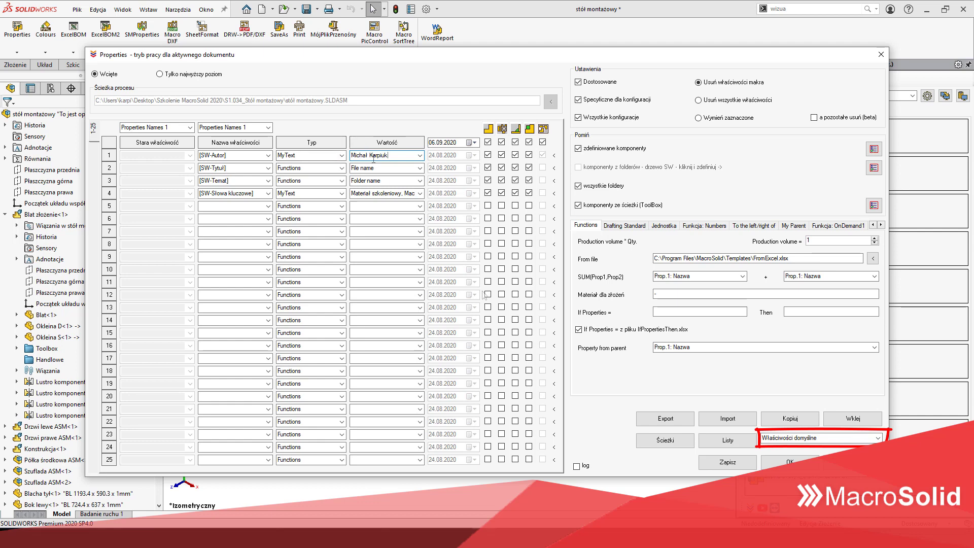
# Set the [SW-Autor] type to List: DrawnBy, choose the author's name as its value, and save the macro settings.
pyautogui.click(343, 155)
pyautogui.click(344, 156)
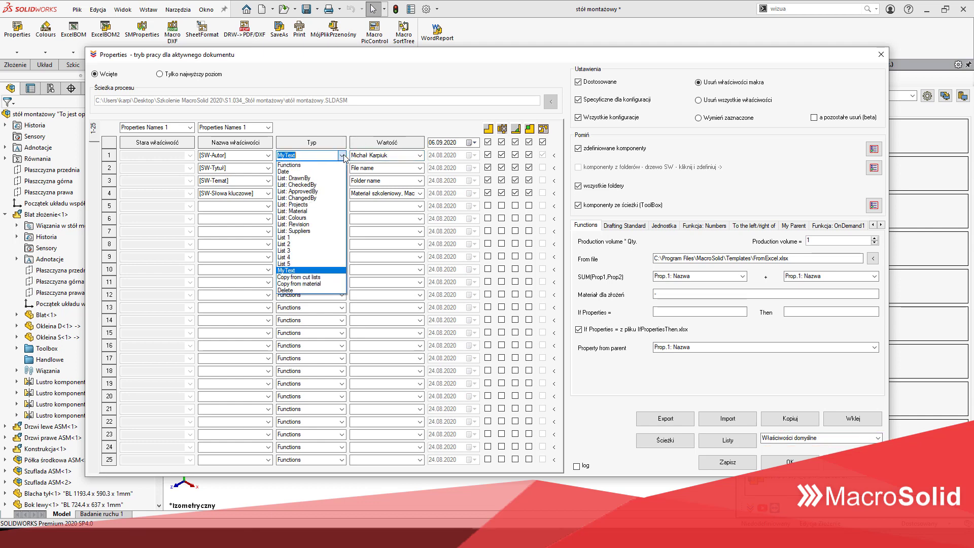
pyautogui.click(325, 178)
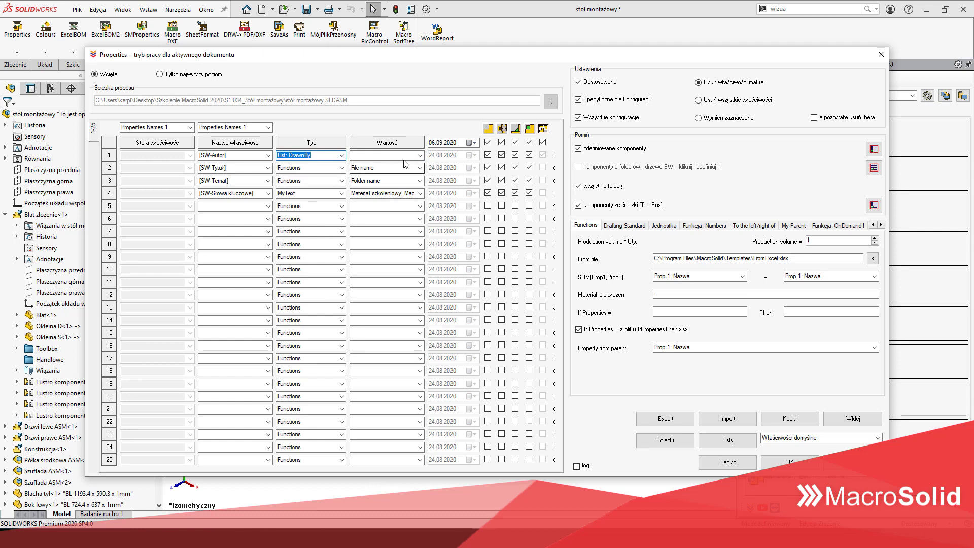
pyautogui.click(420, 155)
pyautogui.click(386, 162)
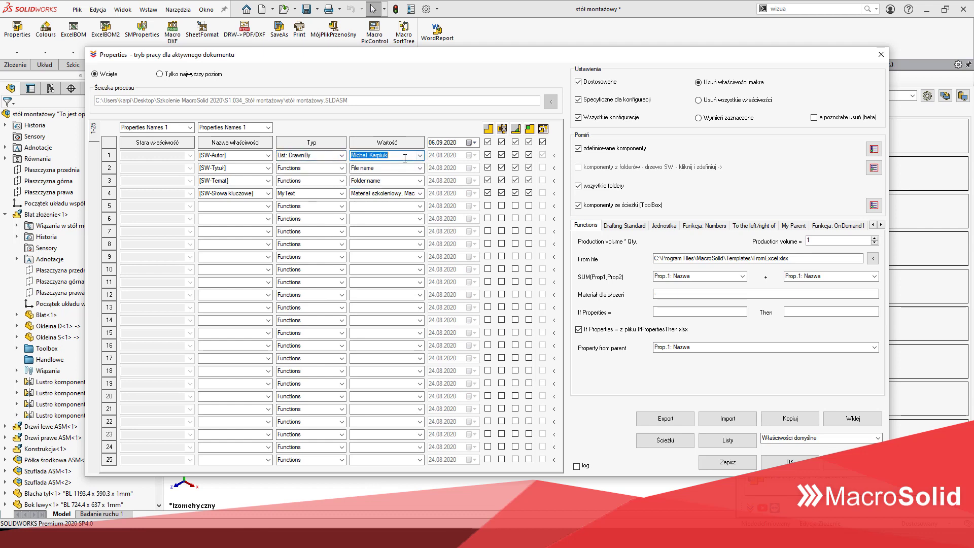
pyautogui.click(732, 462)
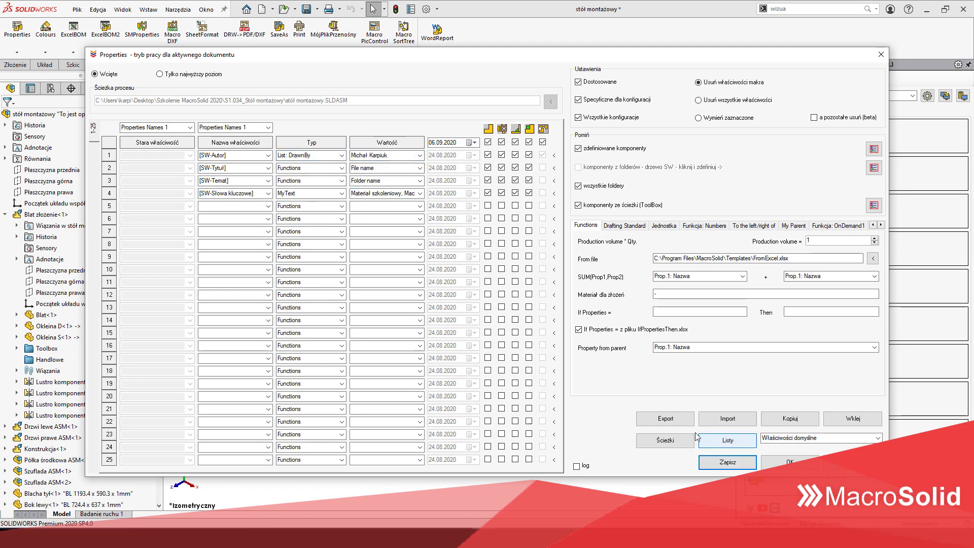
# Review the value functions of [SW-Tytuł] and [SW-Temat], keep File name and Folder name, and save the macro settings.
pyautogui.click(411, 167)
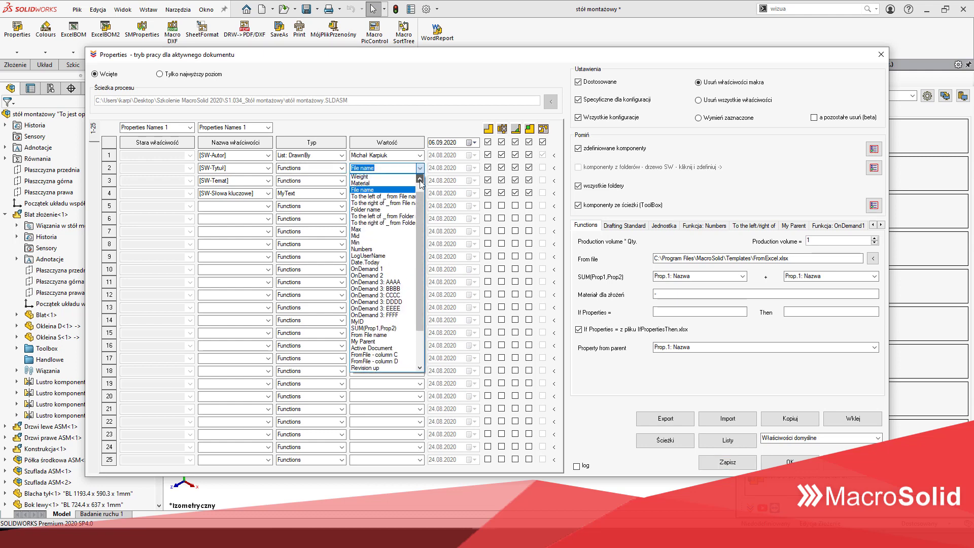
pyautogui.click(373, 183)
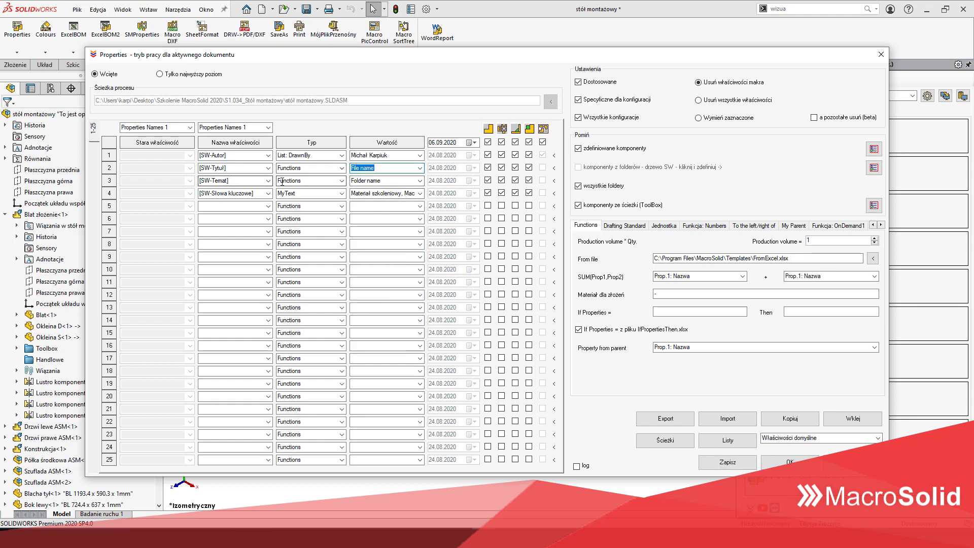
pyautogui.click(420, 183)
pyautogui.click(378, 192)
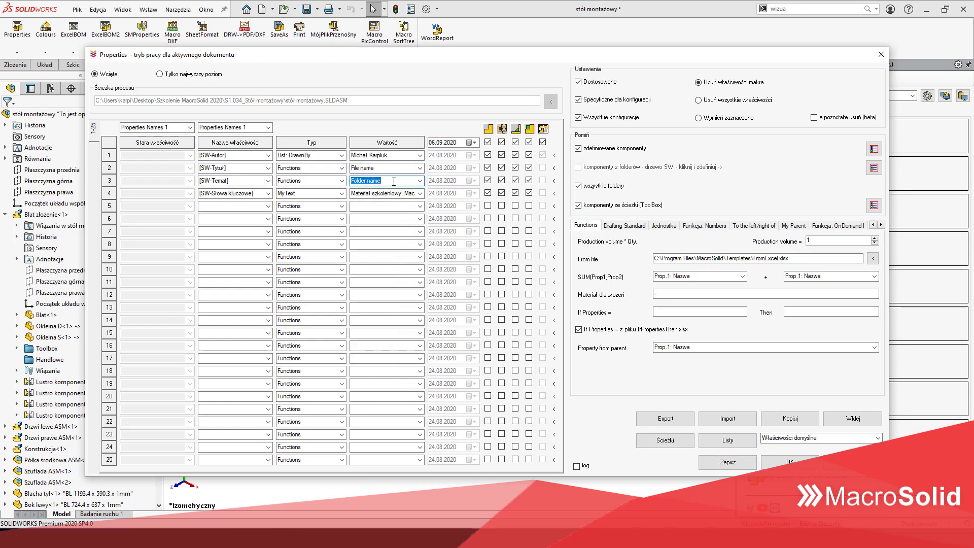
pyautogui.click(420, 181)
pyautogui.moveTo(420, 248); pyautogui.dragTo(410, 207)
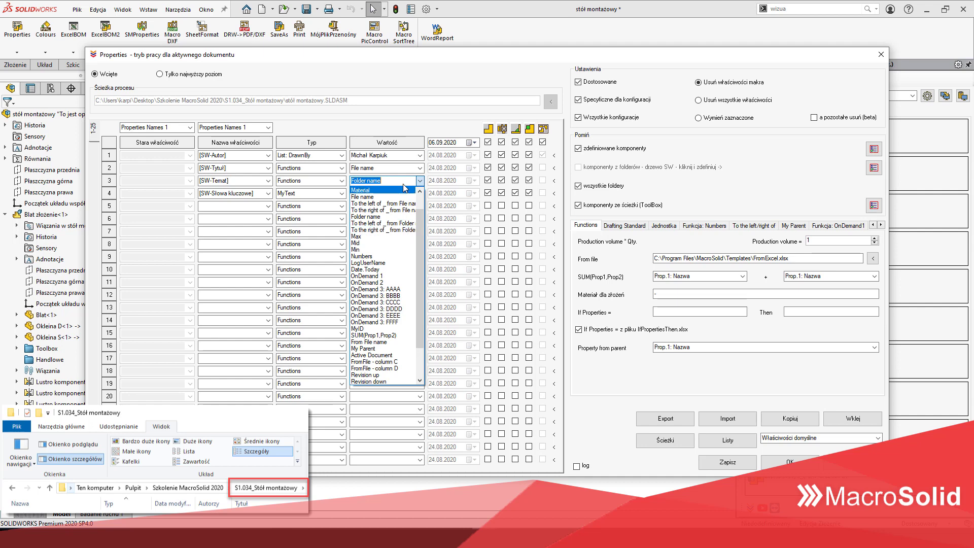
pyautogui.press('Escape')
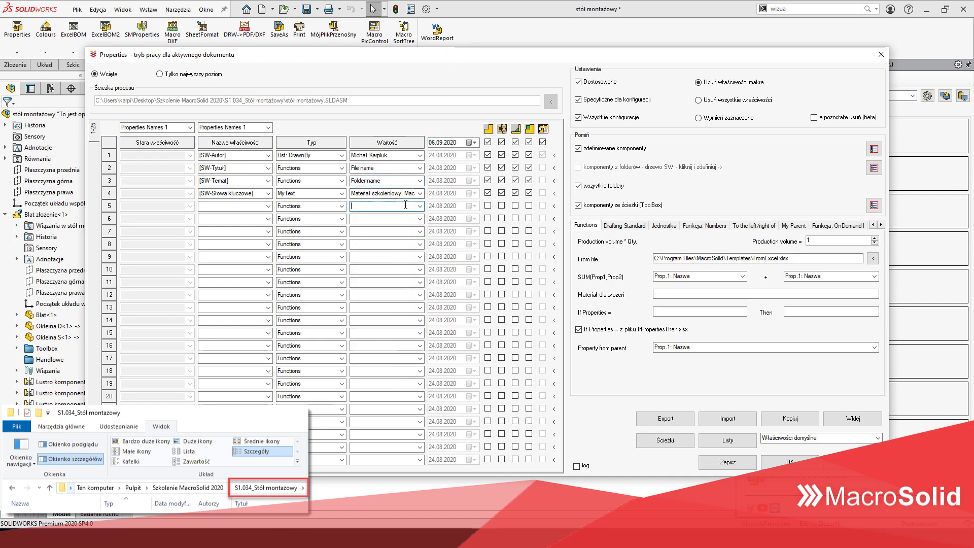
pyautogui.click(728, 461)
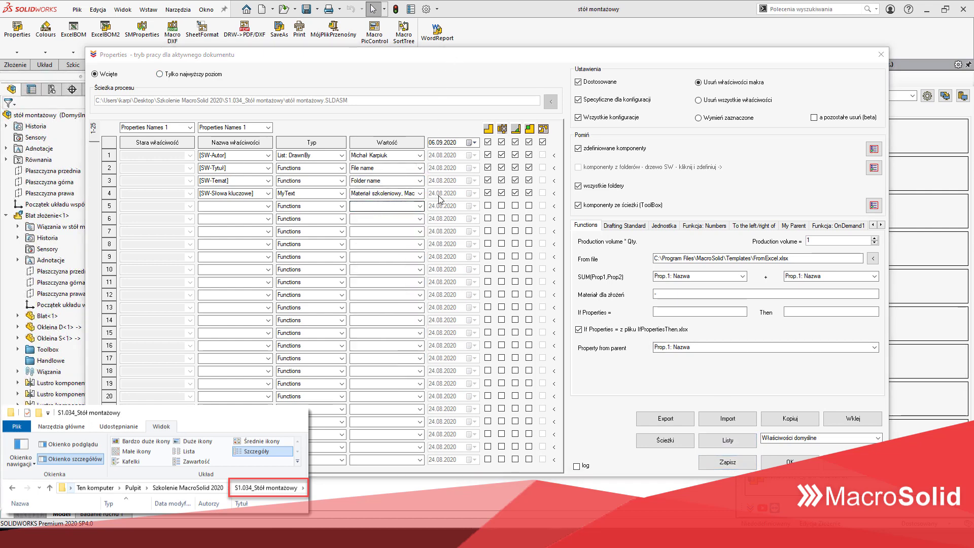
# Clear and restore the document-type checkboxes of [SW-Autor], and toggle the last document-type column.
pyautogui.click(501, 156)
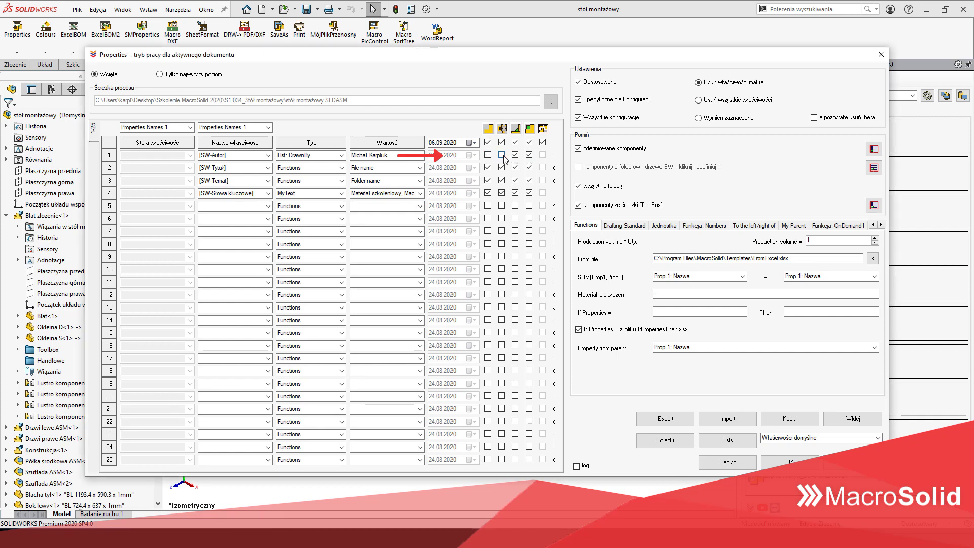
pyautogui.click(502, 157)
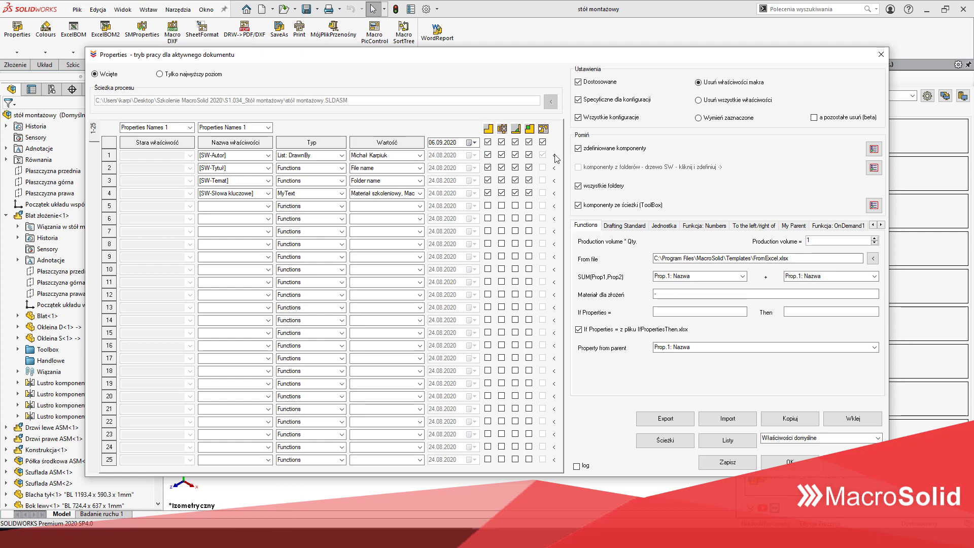
pyautogui.click(543, 130)
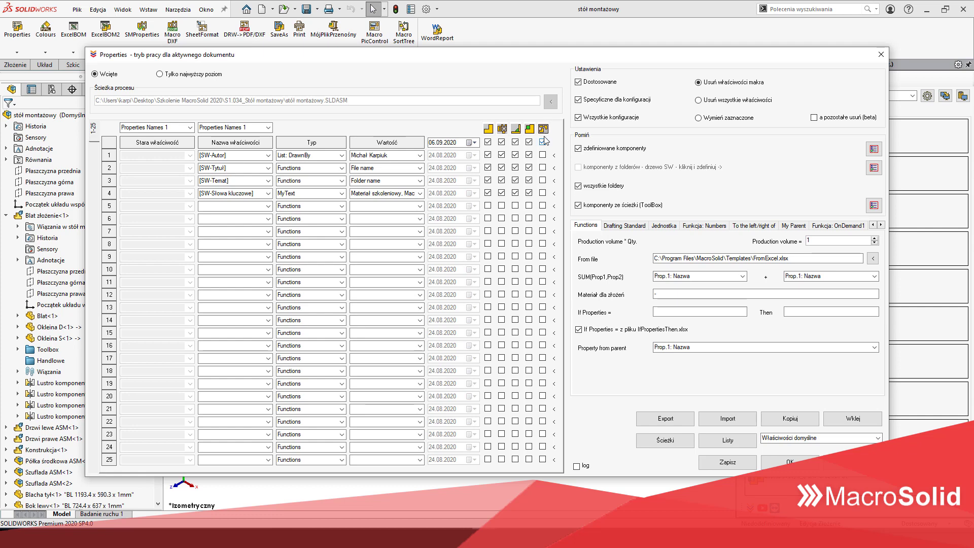
pyautogui.click(543, 132)
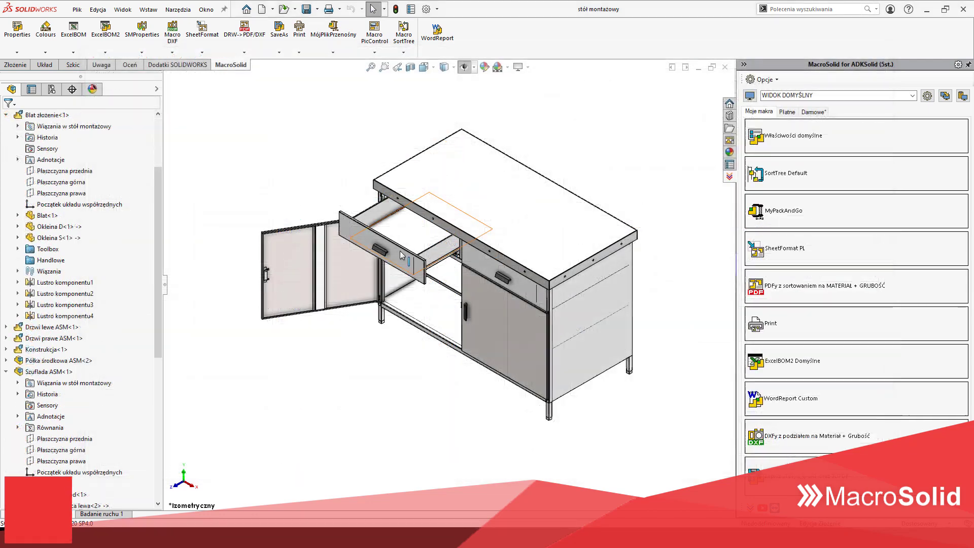
# Open the upper drawer's front panel part, Szuflada przód, from the assembly and show its file properties.
pyautogui.click(404, 249)
pyautogui.click(427, 183)
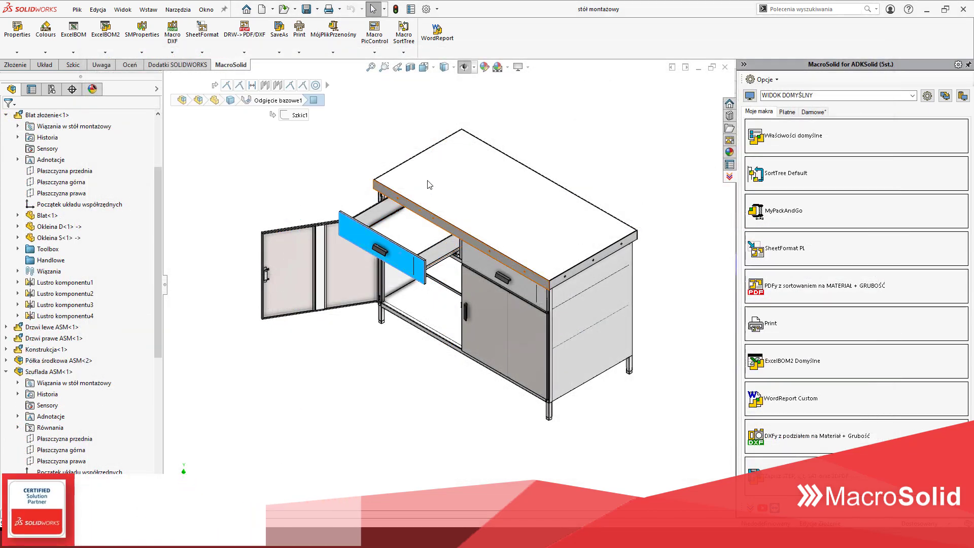
pyautogui.click(414, 9)
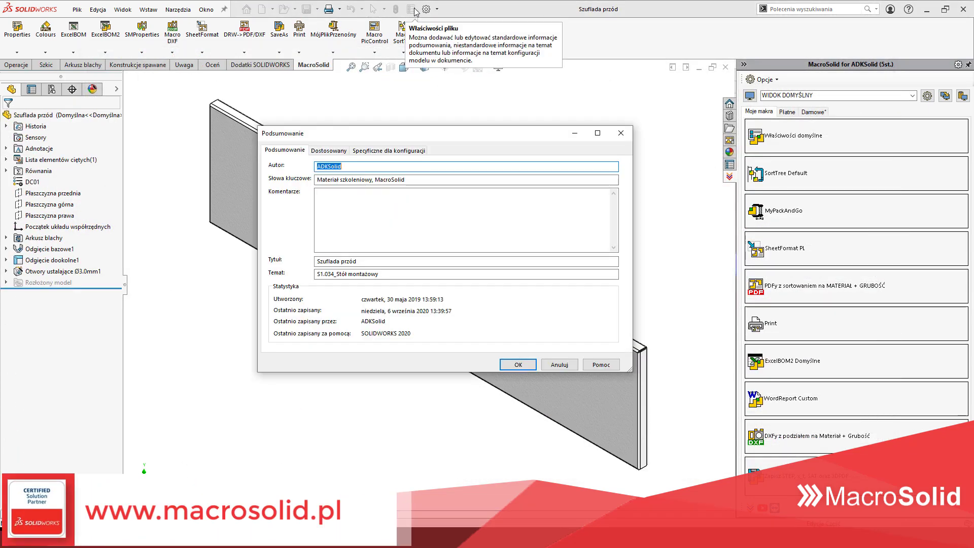
# Add a custom property Nazwa to the part with the expression $PRP:"SW-Nazwa pliku".
pyautogui.click(328, 154)
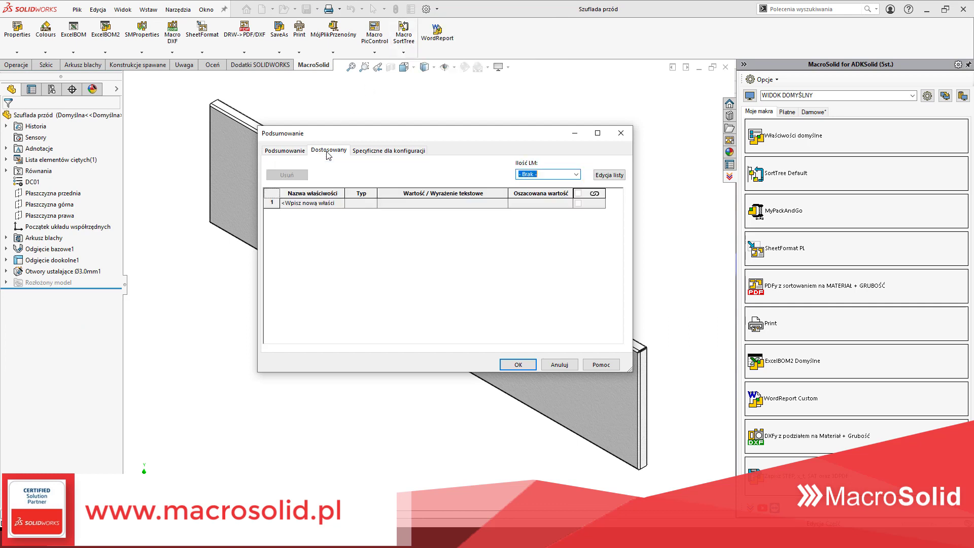
pyautogui.click(329, 206)
pyautogui.write('Nazwa')
pyautogui.click(393, 202)
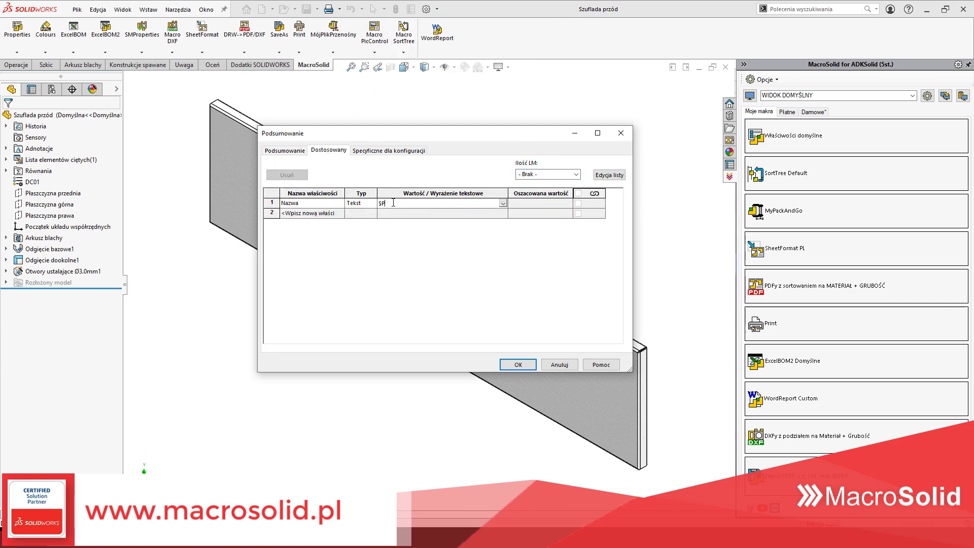
pyautogui.write('$PRP:"SW-Nazwa pliku"')
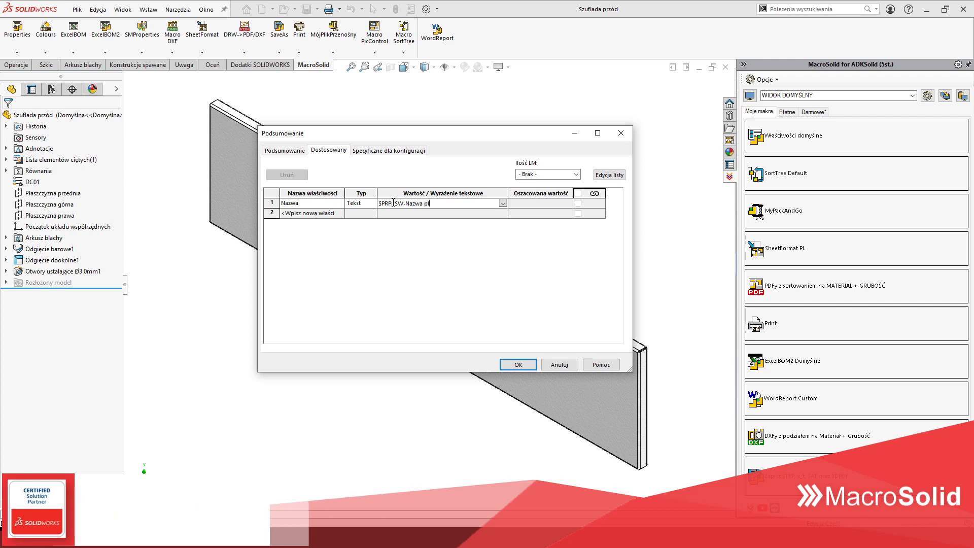
# Add a custom property Materiał linked to the part's material, and fill in a third custom property below it.
pyautogui.click(318, 214)
pyautogui.write('Mater')
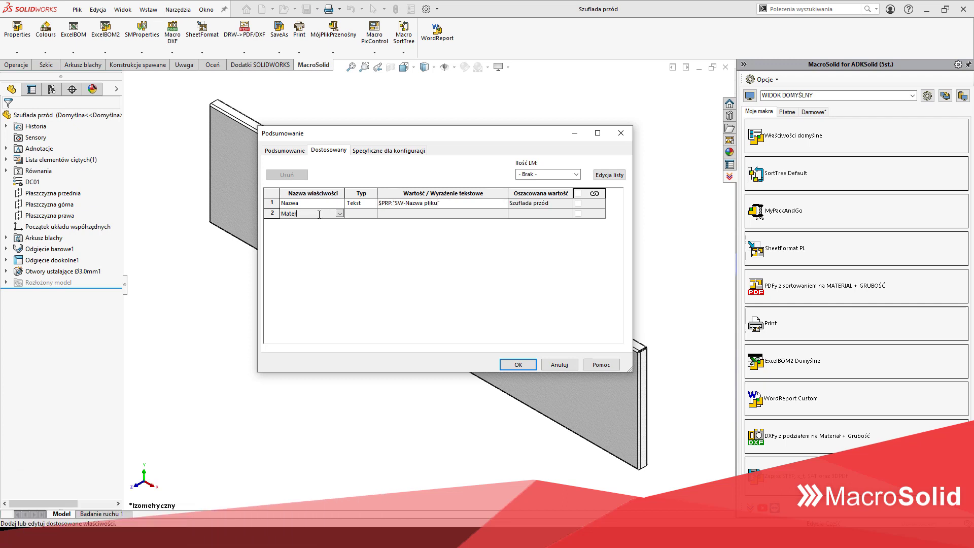
pyautogui.write('iał')
pyautogui.click(333, 226)
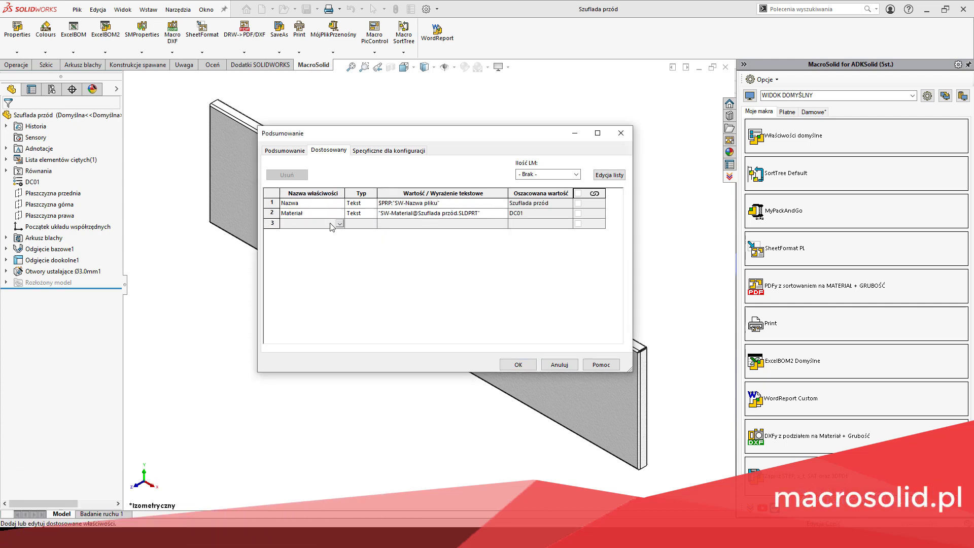
pyautogui.click(465, 227)
pyautogui.click(395, 257)
# Add a configuration-specific property Nazwa for the Domyślna configuration with the expression $PRP:"SW-Nazwa pliku".
pyautogui.click(380, 151)
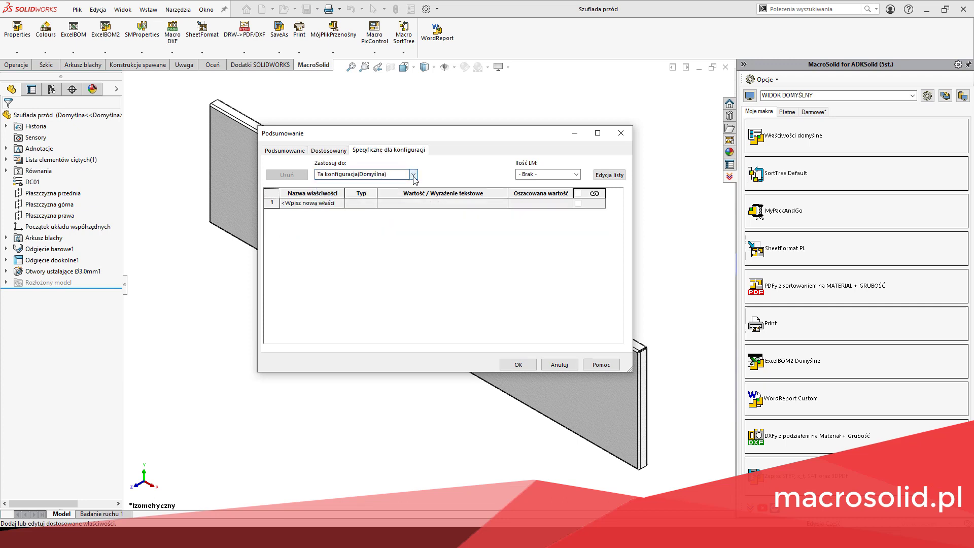
pyautogui.click(414, 174)
pyautogui.click(356, 192)
pyautogui.click(309, 203)
pyautogui.write('Na')
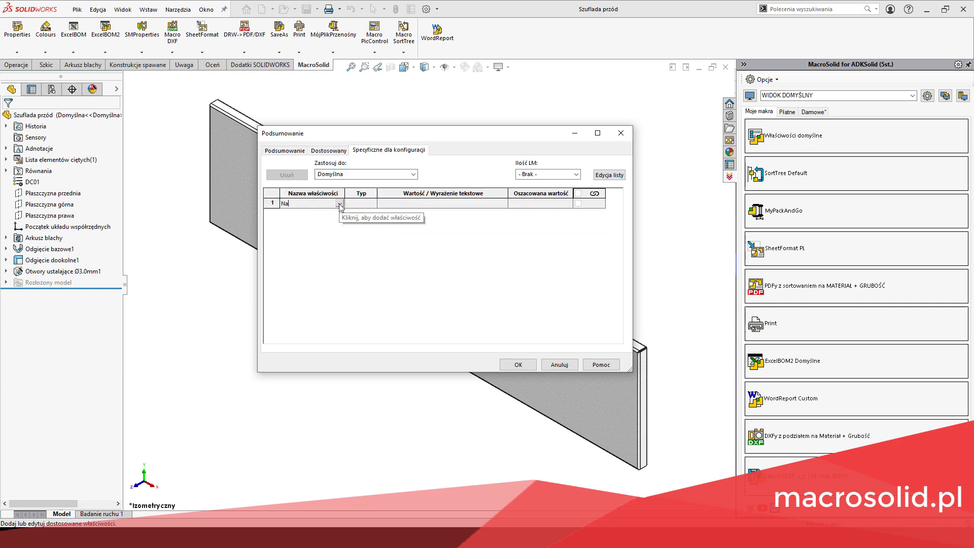
pyautogui.write('zwa')
pyautogui.press('Return')
# Add the configuration-specific properties Materiał and Masa for the Domyślna configuration, linked to the part's material and mass.
pyautogui.click(296, 213)
pyautogui.write('Materiał')
pyautogui.press('Return')
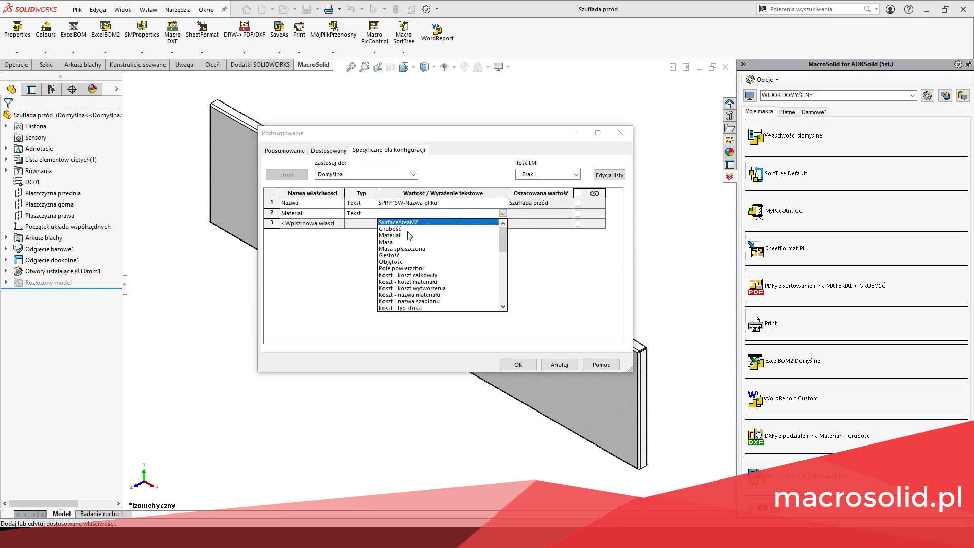
pyautogui.click(340, 225)
pyautogui.write('Masa')
pyautogui.press('Return')
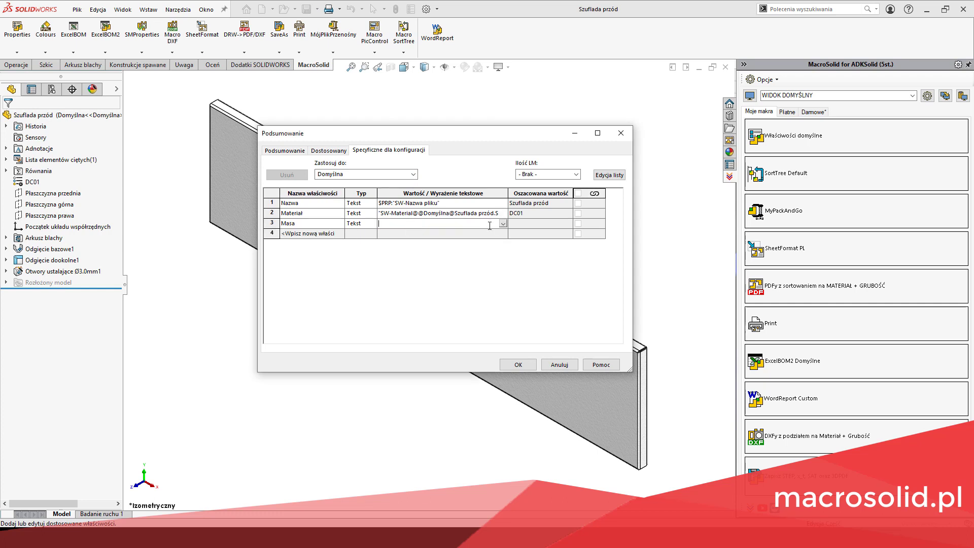
# Check which configurations the specific properties can apply to, revisit the custom properties, and accept the file properties.
pyautogui.click(414, 174)
pyautogui.click(417, 187)
pyautogui.click(413, 174)
pyautogui.click(413, 182)
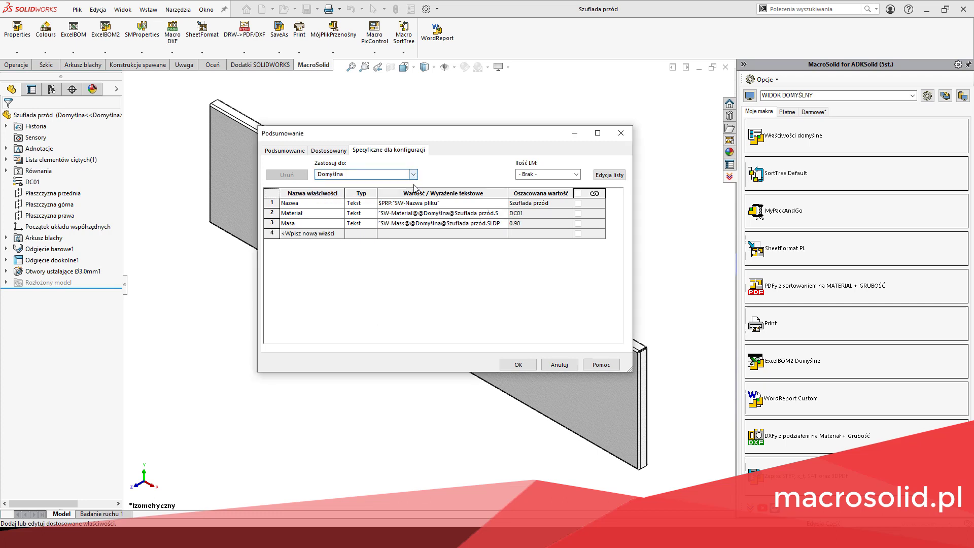
pyautogui.click(413, 174)
pyautogui.click(414, 197)
pyautogui.click(414, 174)
pyautogui.click(414, 188)
pyautogui.click(329, 150)
pyautogui.click(517, 362)
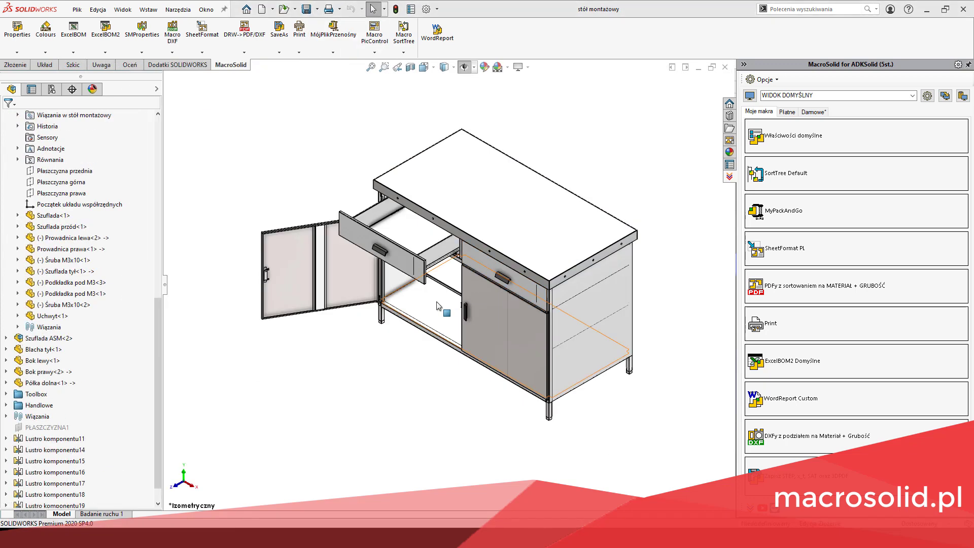
# Open the drawing of the lower shelf, Półka dolna, to view its title block, and close it.
pyautogui.click(437, 302)
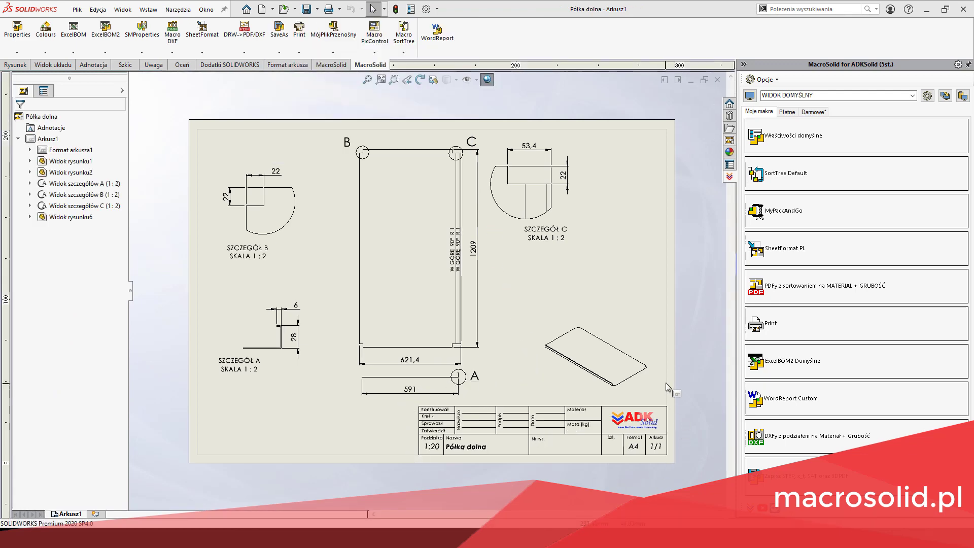
pyautogui.click(717, 80)
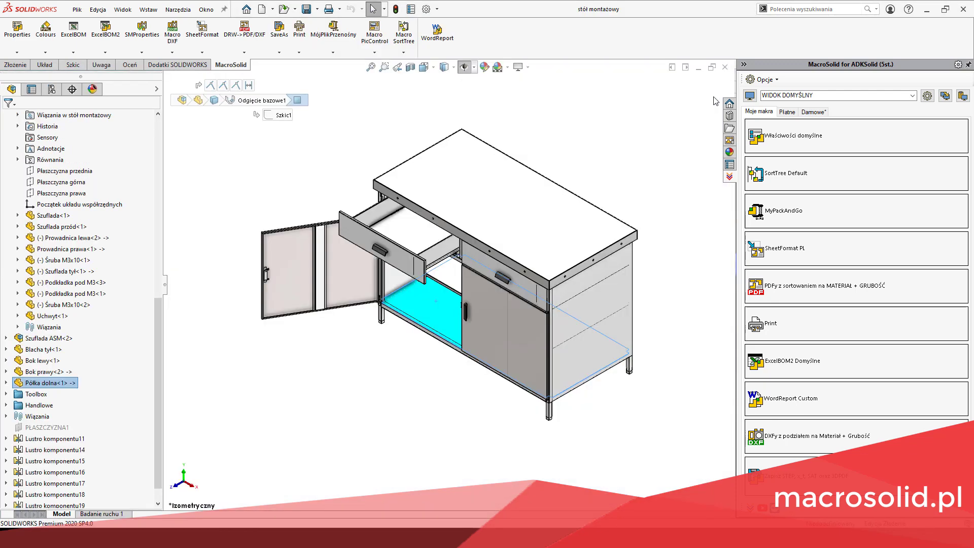
# Open the Właściwości domyślne macro settings and define the property Nazwa in row 5 with the File name function.
pyautogui.click(760, 138)
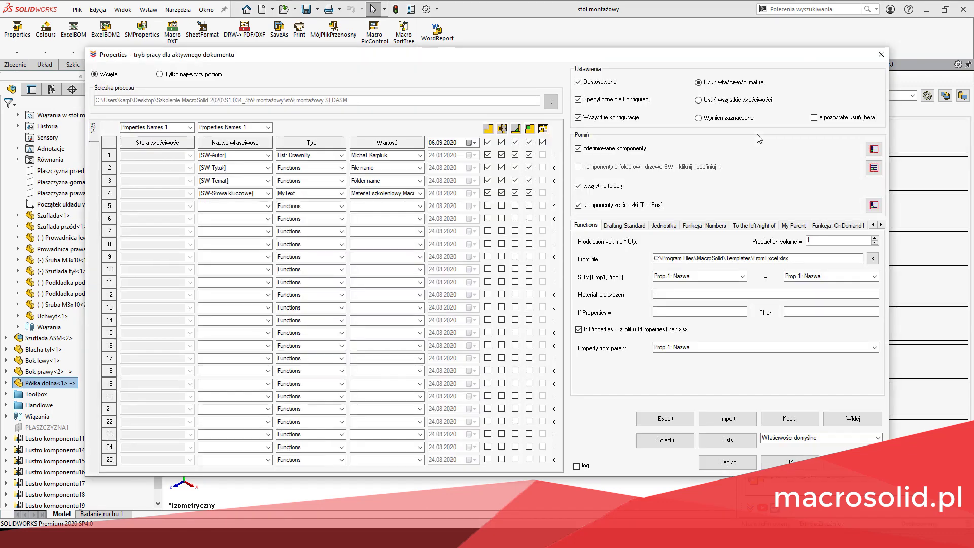
pyautogui.click(268, 206)
pyautogui.click(219, 218)
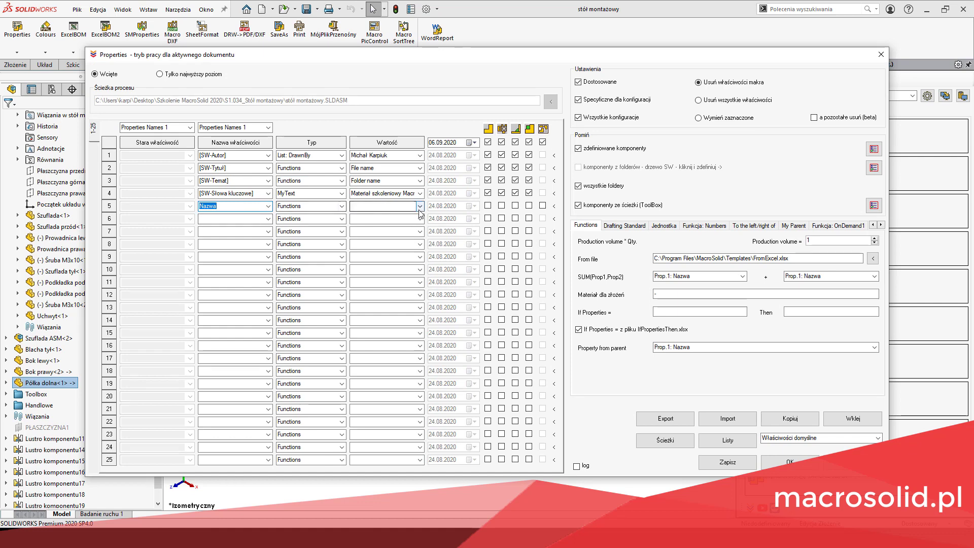
pyautogui.click(389, 206)
pyautogui.click(363, 242)
# Change the Nazwa property to type MyText with the value $PRP:"SW-Nazwa pliku" and enable it for the first four file types.
pyautogui.click(342, 206)
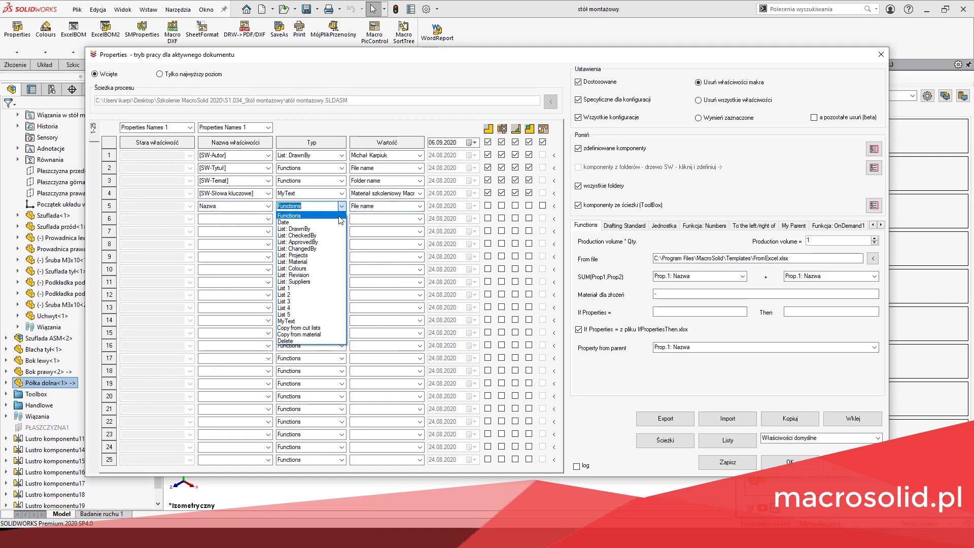
pyautogui.click(299, 322)
pyautogui.click(420, 206)
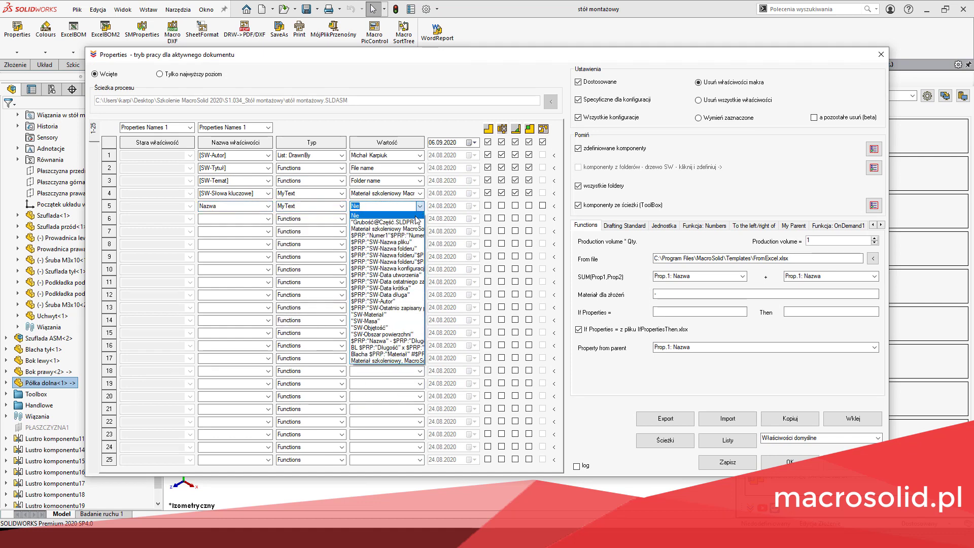
pyautogui.click(385, 242)
pyautogui.click(487, 205)
pyautogui.click(501, 206)
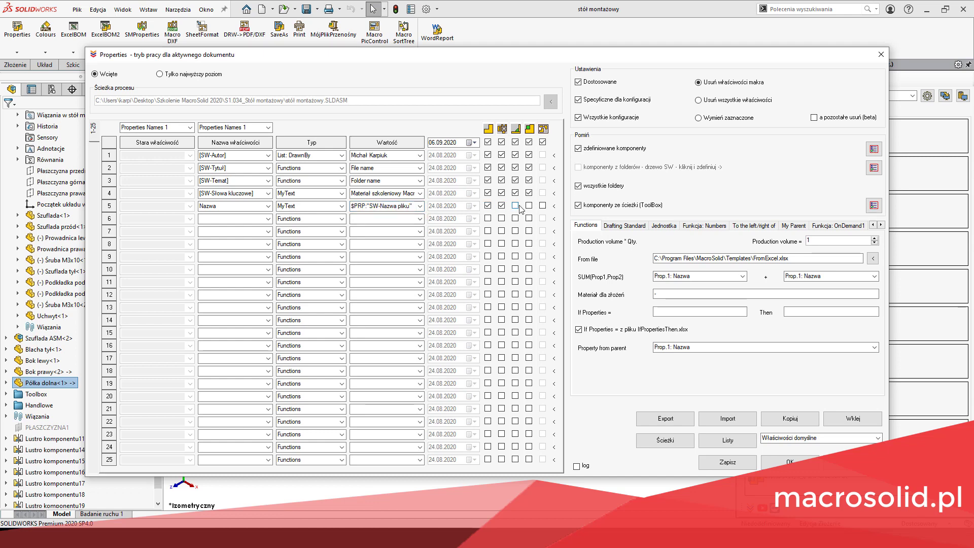
pyautogui.click(529, 206)
# Define the property Materiał in row 6 with the Material function and enable it for the first three file types.
pyautogui.click(268, 219)
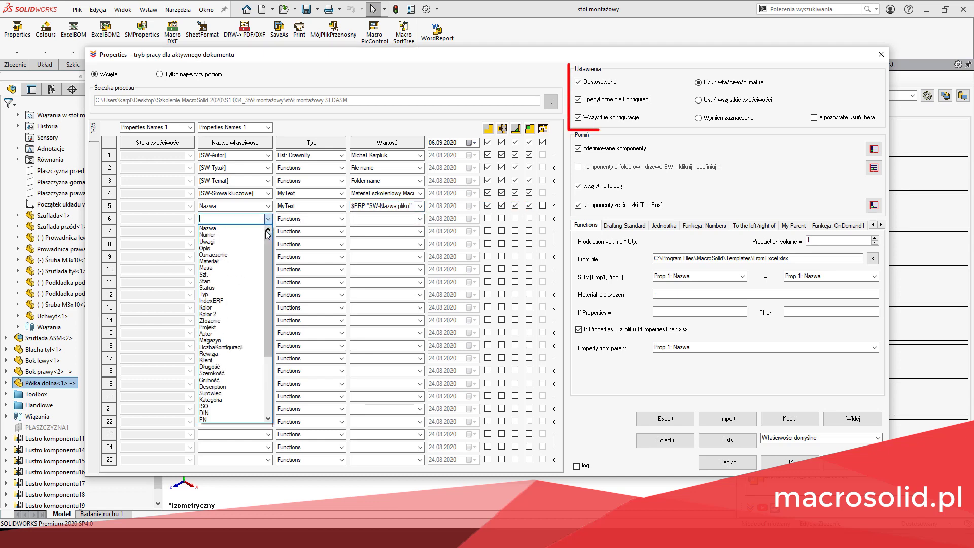
pyautogui.click(255, 261)
pyautogui.click(420, 218)
pyautogui.click(378, 245)
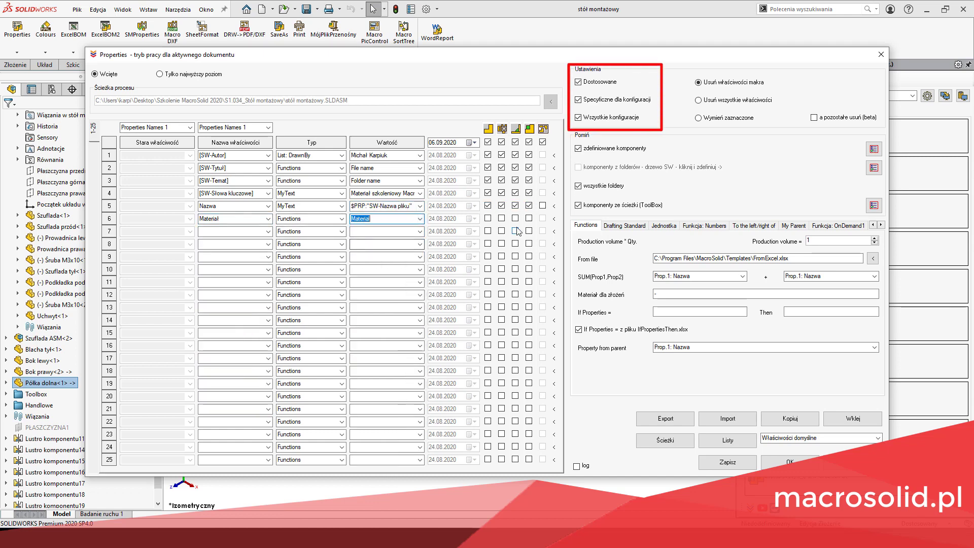
pyautogui.click(488, 218)
pyautogui.click(502, 218)
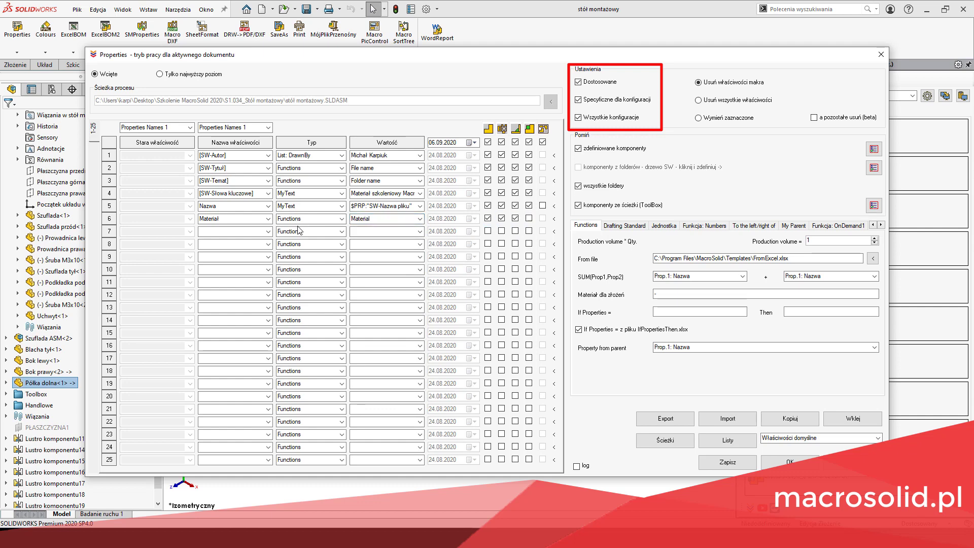
# Define the property Masa in row 7 with the Weight function and enable it for the first four file types.
pyautogui.click(268, 231)
pyautogui.click(223, 283)
pyautogui.click(420, 231)
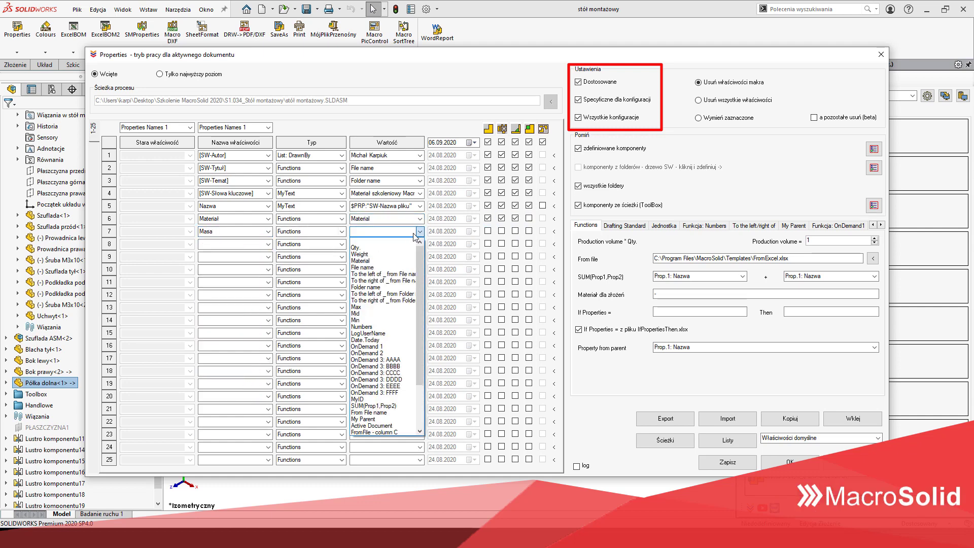
pyautogui.click(360, 254)
pyautogui.click(488, 231)
pyautogui.click(501, 230)
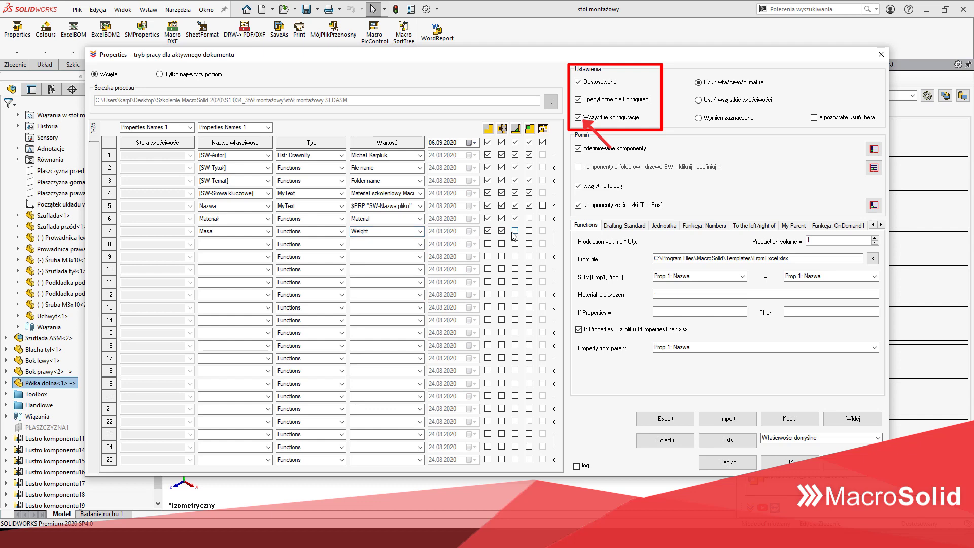
# Define the property Szt. in row 8 with the Qty. function, enable it for the first four file types, and save the settings.
pyautogui.click(268, 244)
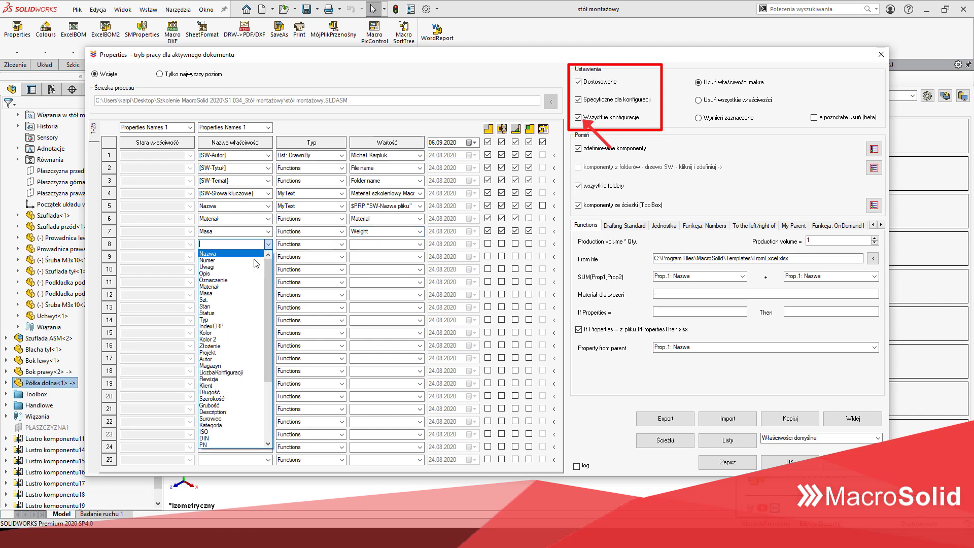
pyautogui.click(226, 300)
pyautogui.click(419, 244)
pyautogui.click(358, 254)
pyautogui.click(488, 243)
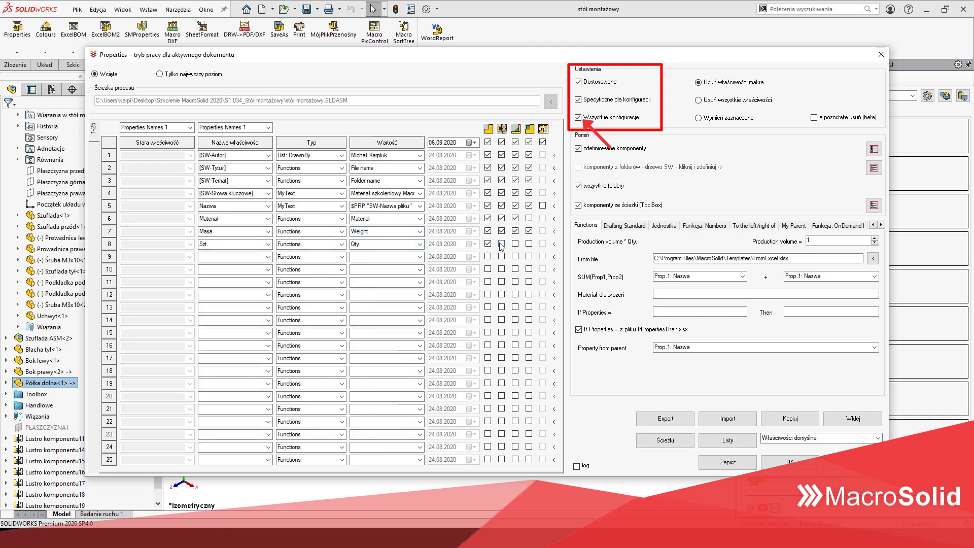
pyautogui.click(744, 463)
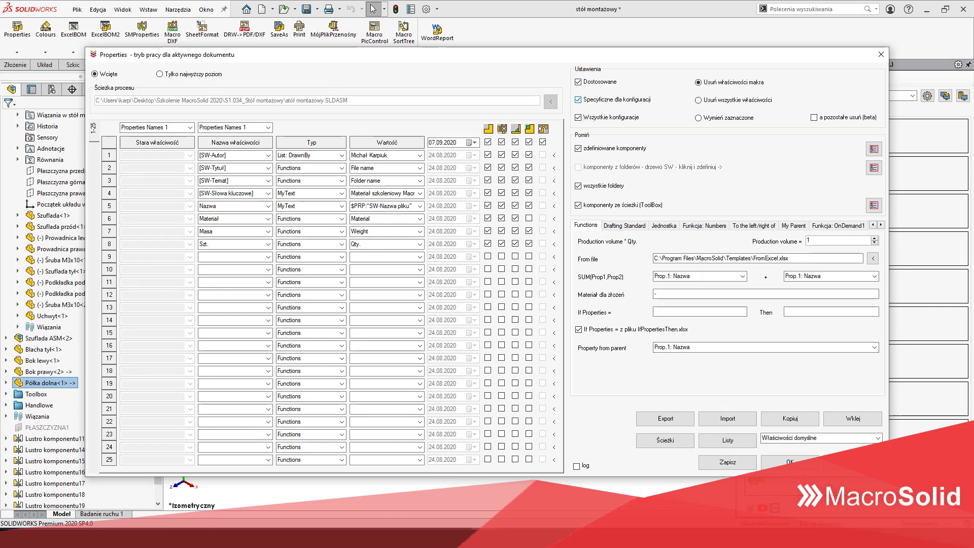
# Turn off skipping of ToolBox-path components, all folders and defined components in the macro settings.
pyautogui.press('F4')
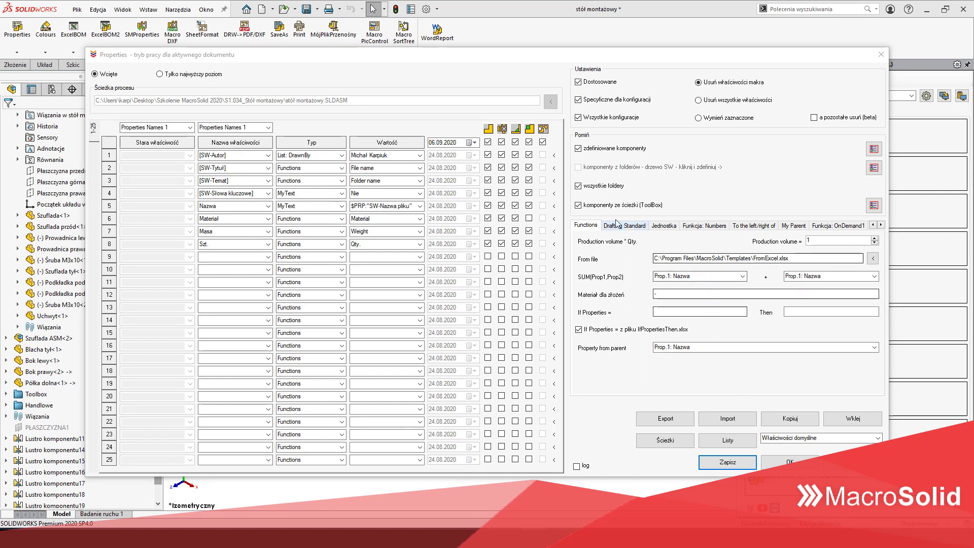
pyautogui.click(578, 205)
pyautogui.click(578, 185)
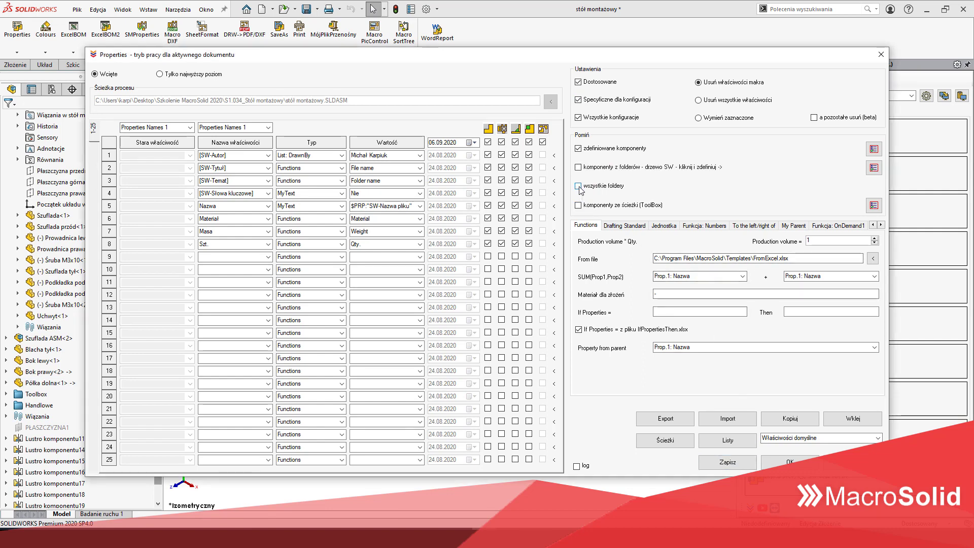
pyautogui.click(544, 129)
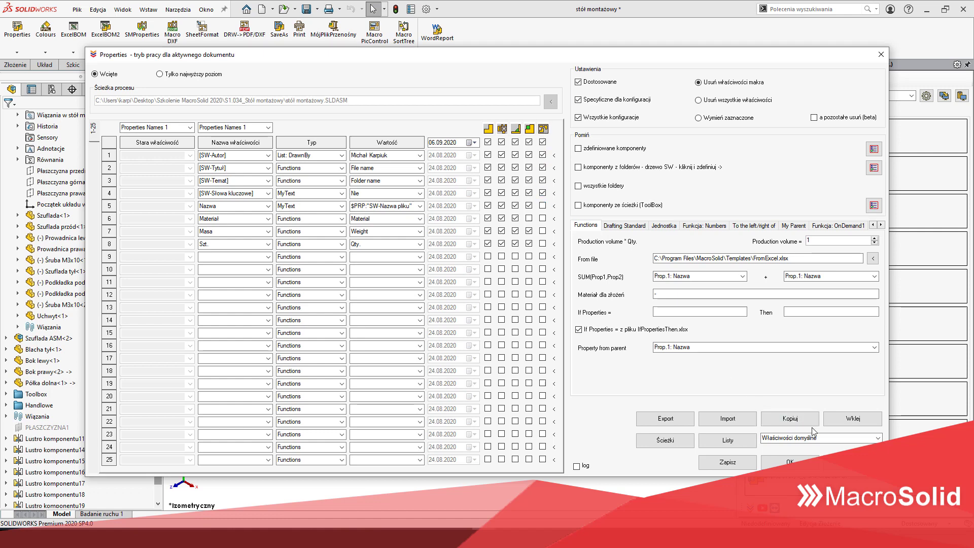
# Save the macro settings under the name WŁAŚCIWOŚCI DOMYŚLNE and choose that set for the Properties macro.
pyautogui.click(824, 439)
pyautogui.write('WŁAŚCIWOŚCI DOMYŚLNE')
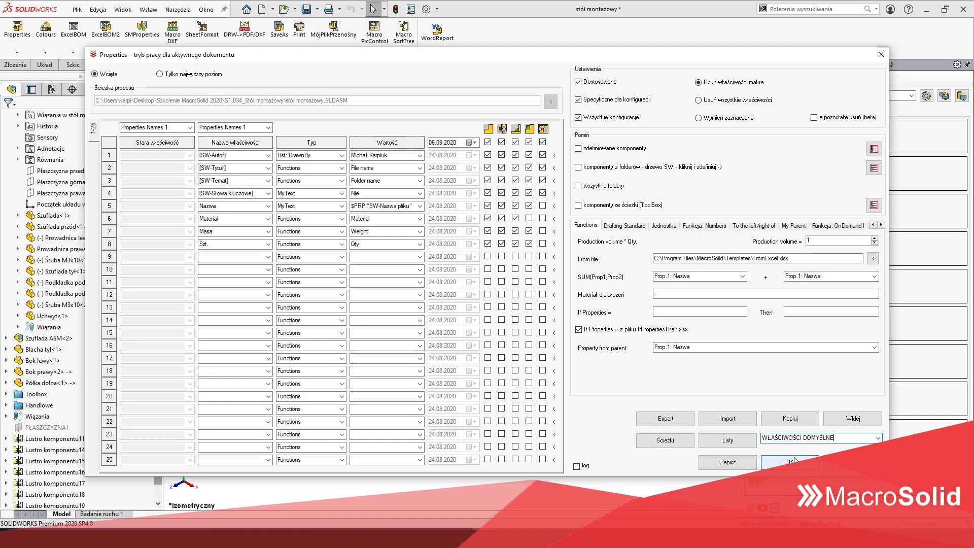
pyautogui.click(727, 462)
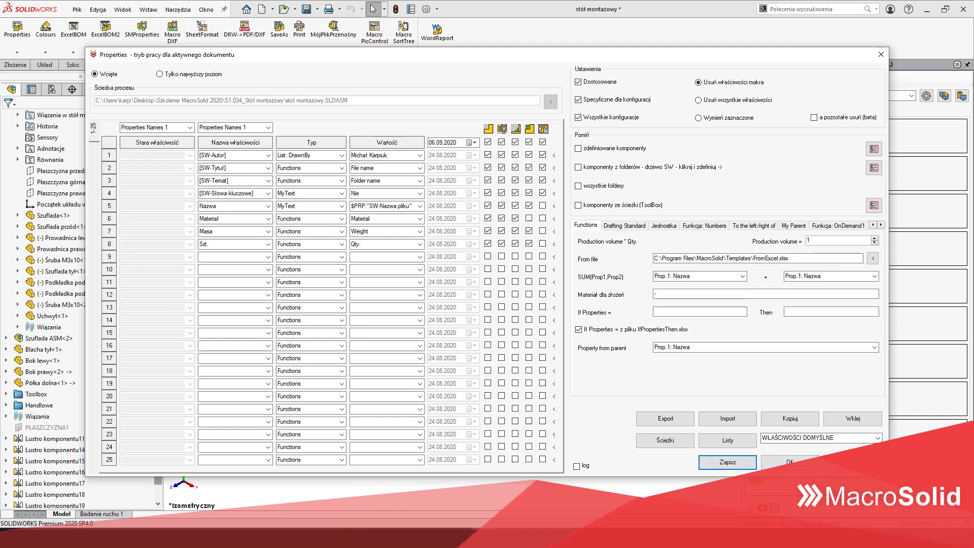
pyautogui.click(17, 52)
pyautogui.click(51, 64)
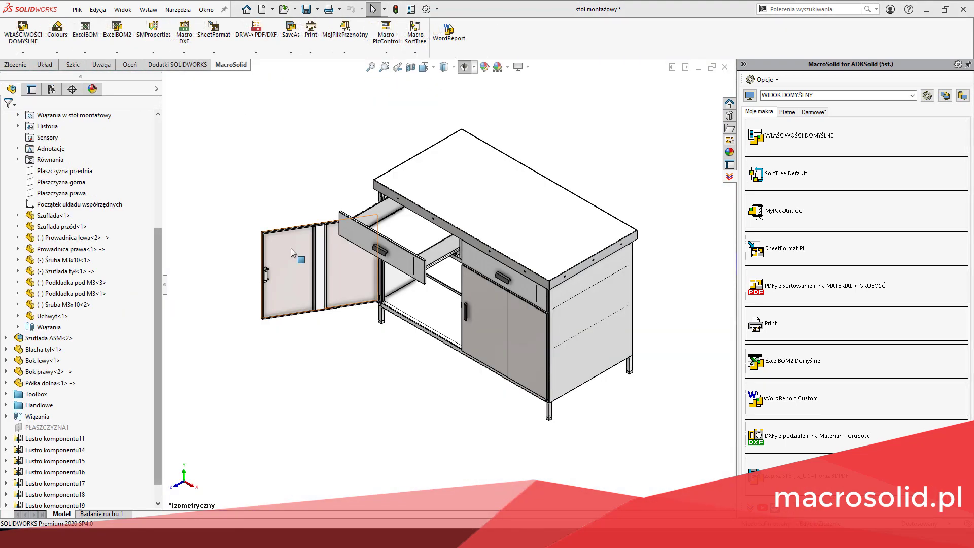
# Open the left door part, Drzwi lewe, review its custom properties, and close the part.
pyautogui.click(291, 249)
pyautogui.click(411, 9)
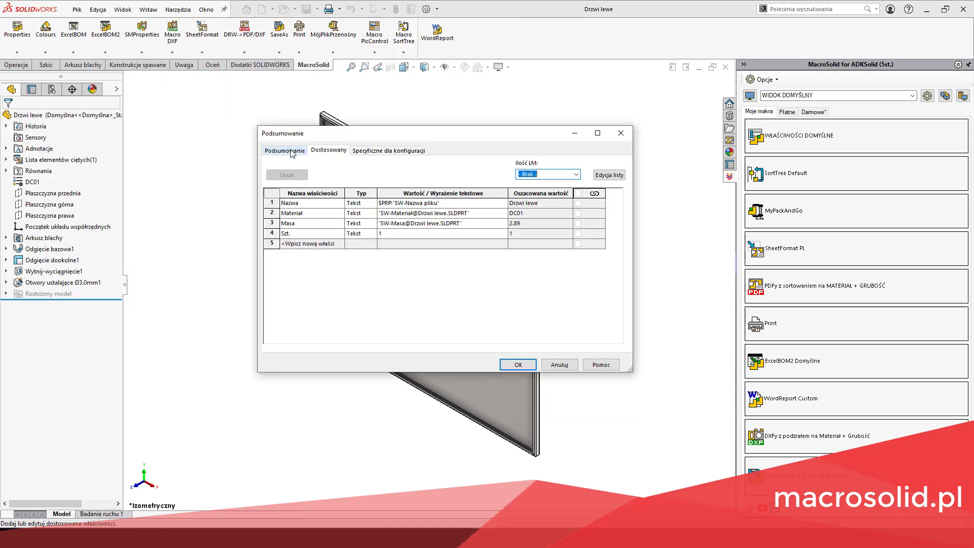
pyautogui.click(621, 133)
pyautogui.click(727, 67)
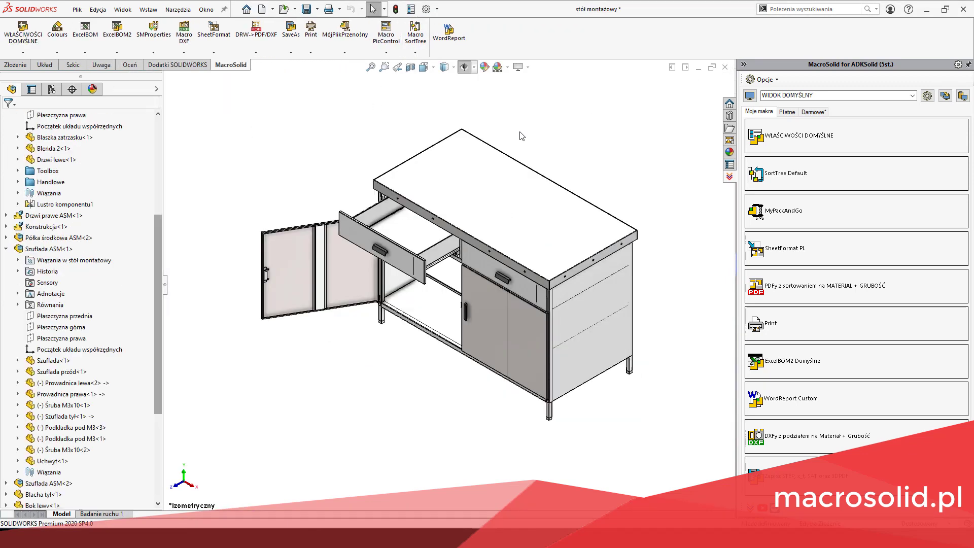
# Open the drawer part, Szuflada, review its configuration-specific and custom properties, and close the part.
pyautogui.click(401, 225)
pyautogui.click(411, 9)
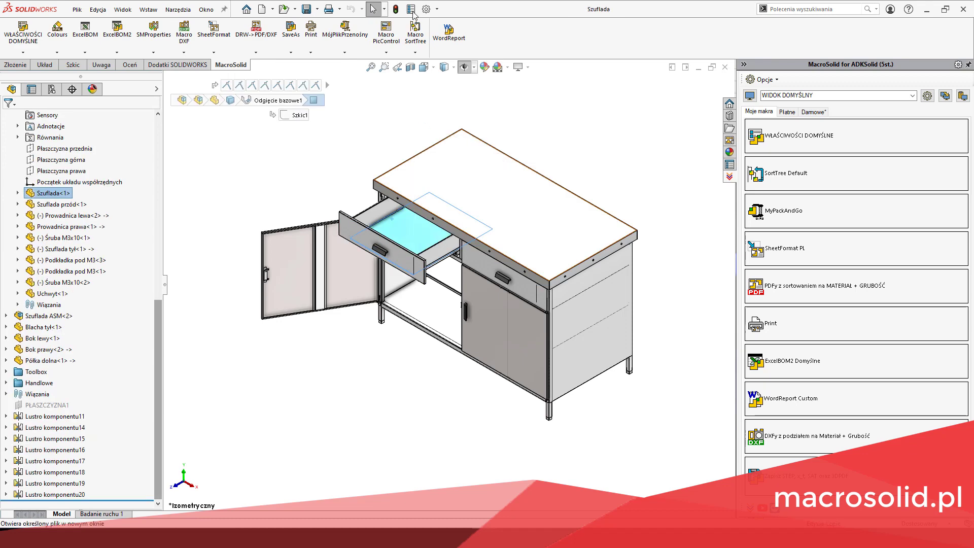
pyautogui.click(364, 149)
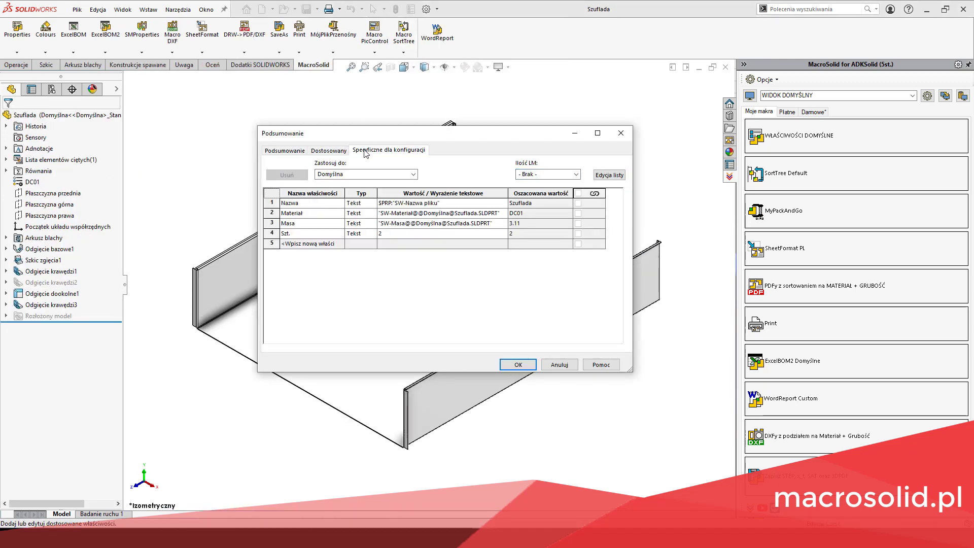
pyautogui.click(328, 150)
pyautogui.click(621, 133)
pyautogui.click(726, 67)
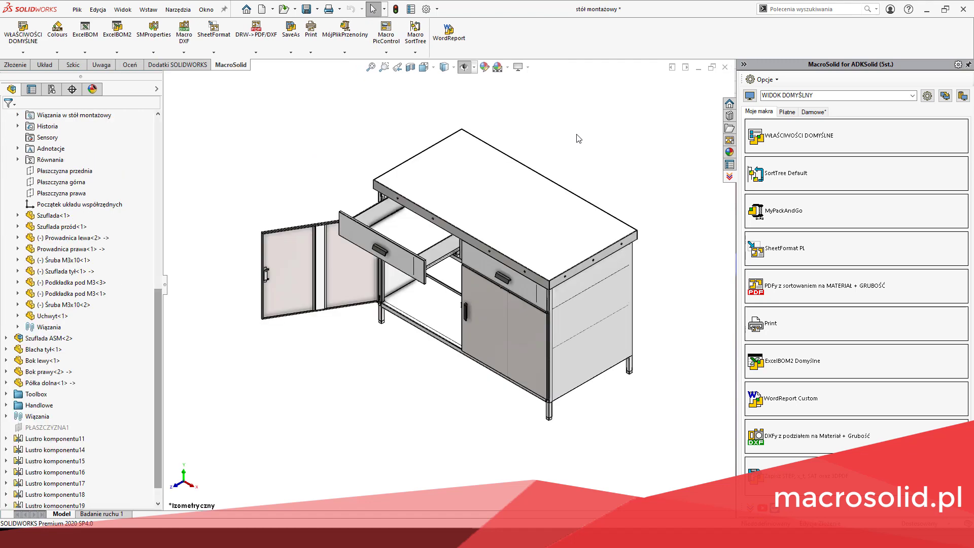
# Examine the summary and custom properties of the drawer, guide, screw, rear-sheet and side-panel components in the assembly tree.
pyautogui.click(55, 216)
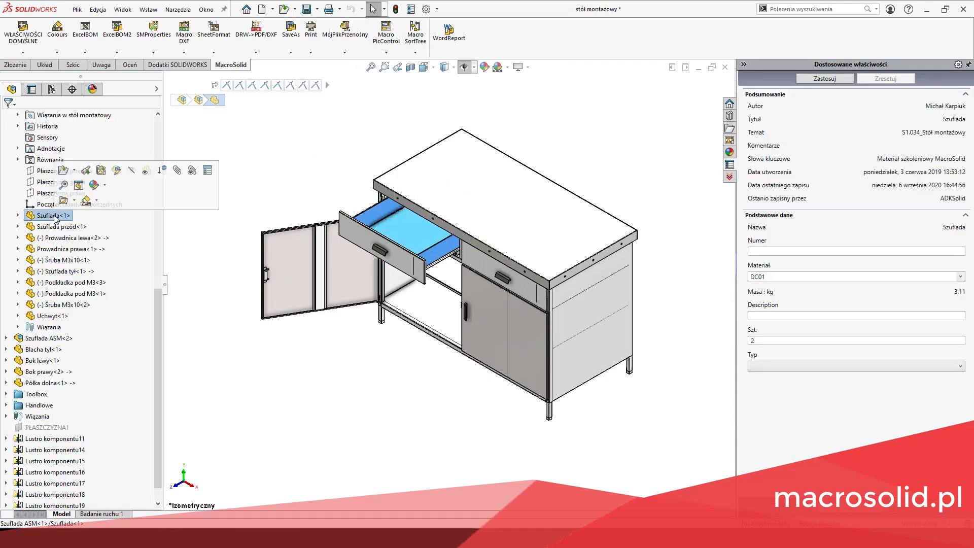
pyautogui.click(55, 227)
pyautogui.click(58, 238)
pyautogui.click(60, 250)
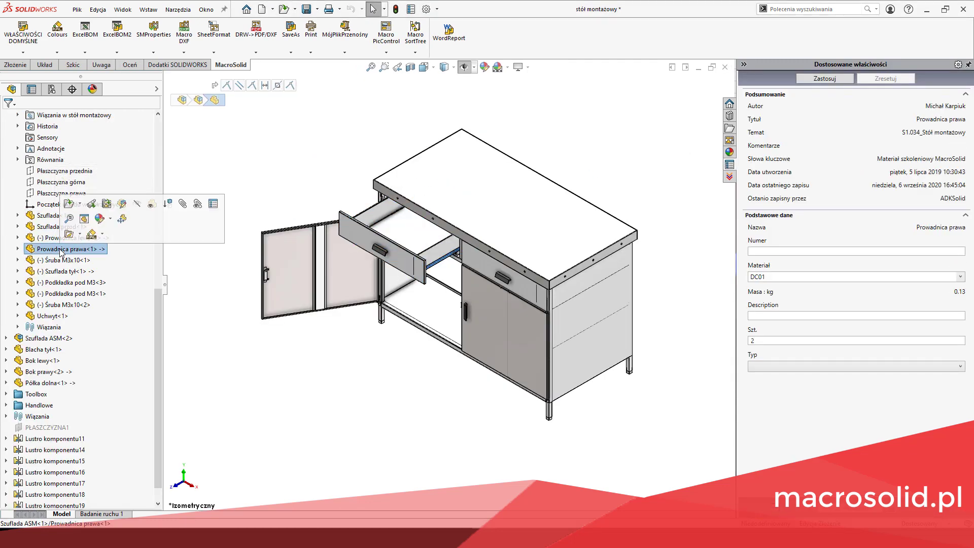
pyautogui.click(60, 260)
pyautogui.click(61, 271)
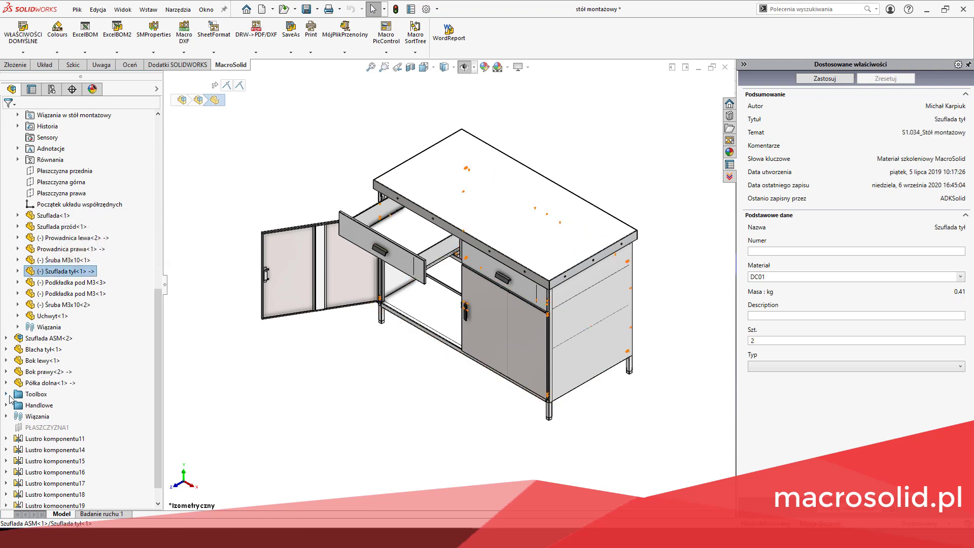
pyautogui.click(23, 351)
pyautogui.click(22, 373)
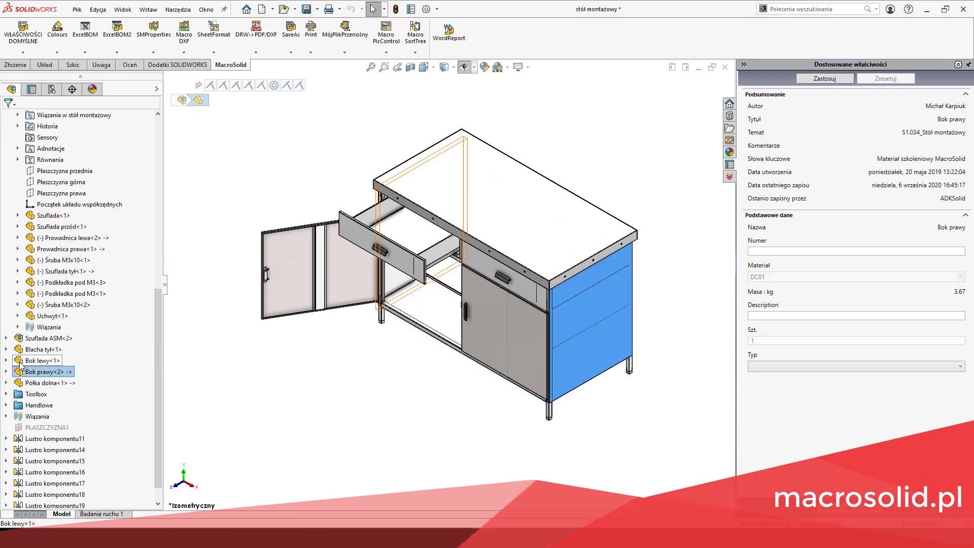